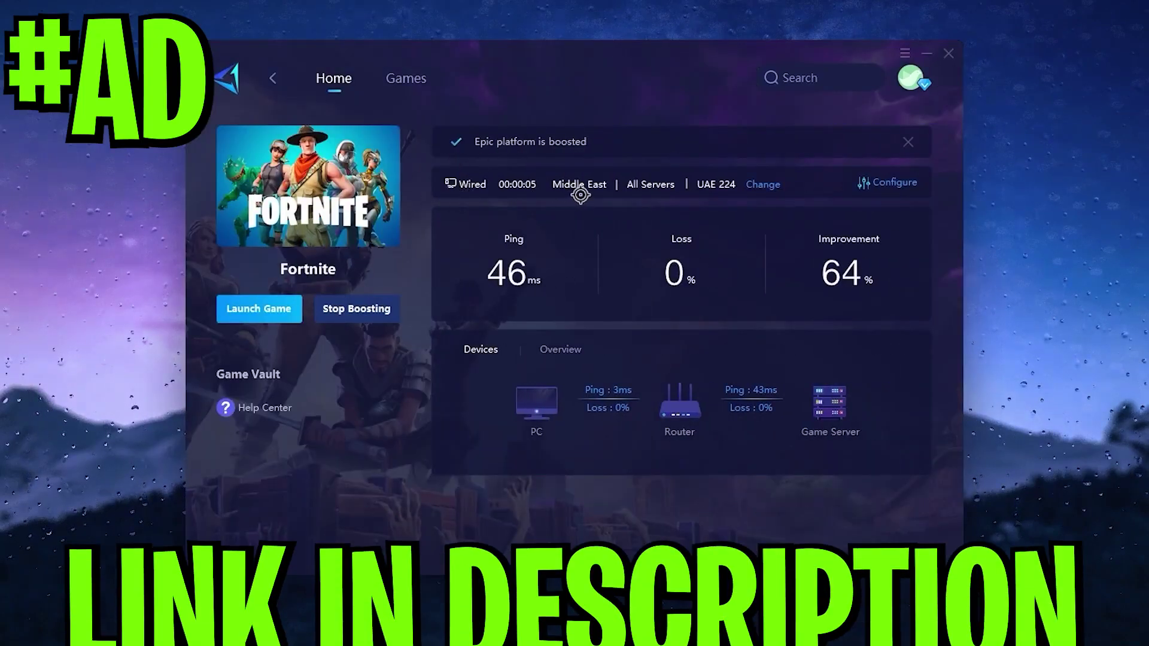
Confirm the Fortnite boost launch in GearUP Booster and bring up the server region selection.
click(888, 183)
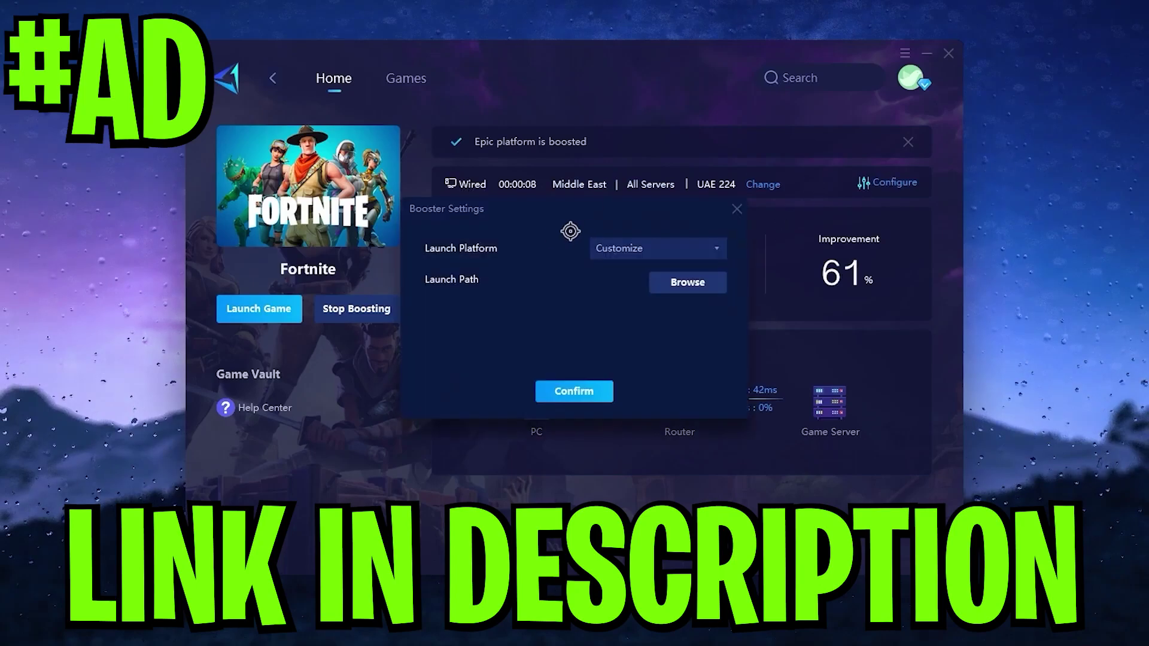
click(728, 216)
click(767, 146)
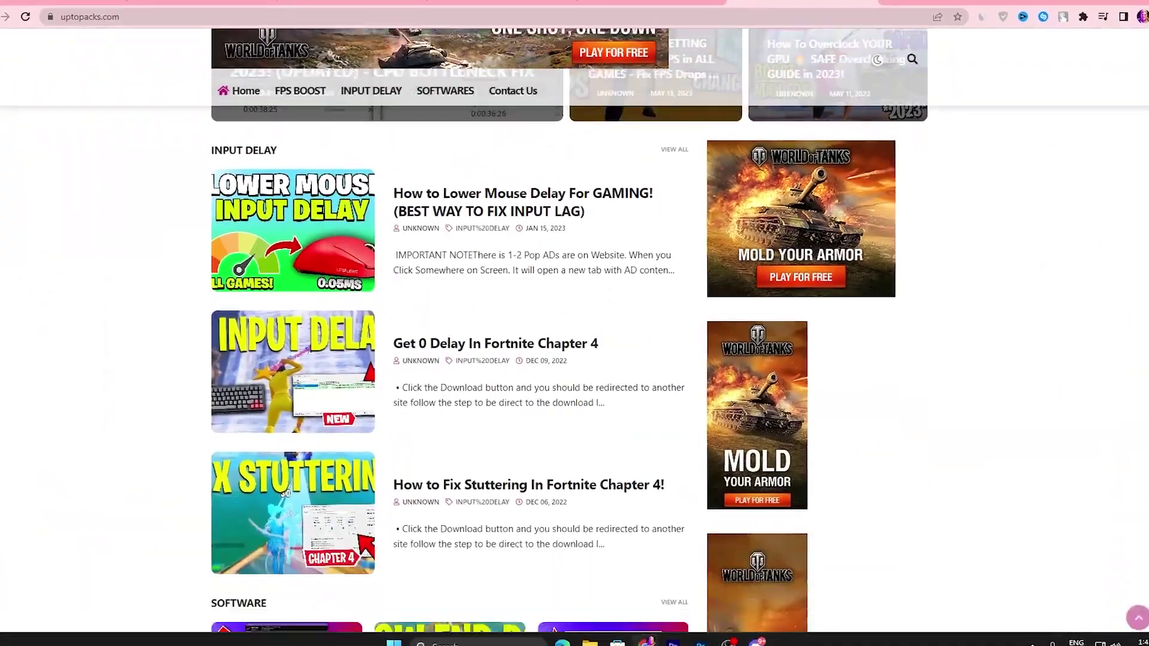
Scroll down through the posts on the uptopacks.com homepage.
scroll(575, 323, down, 4)
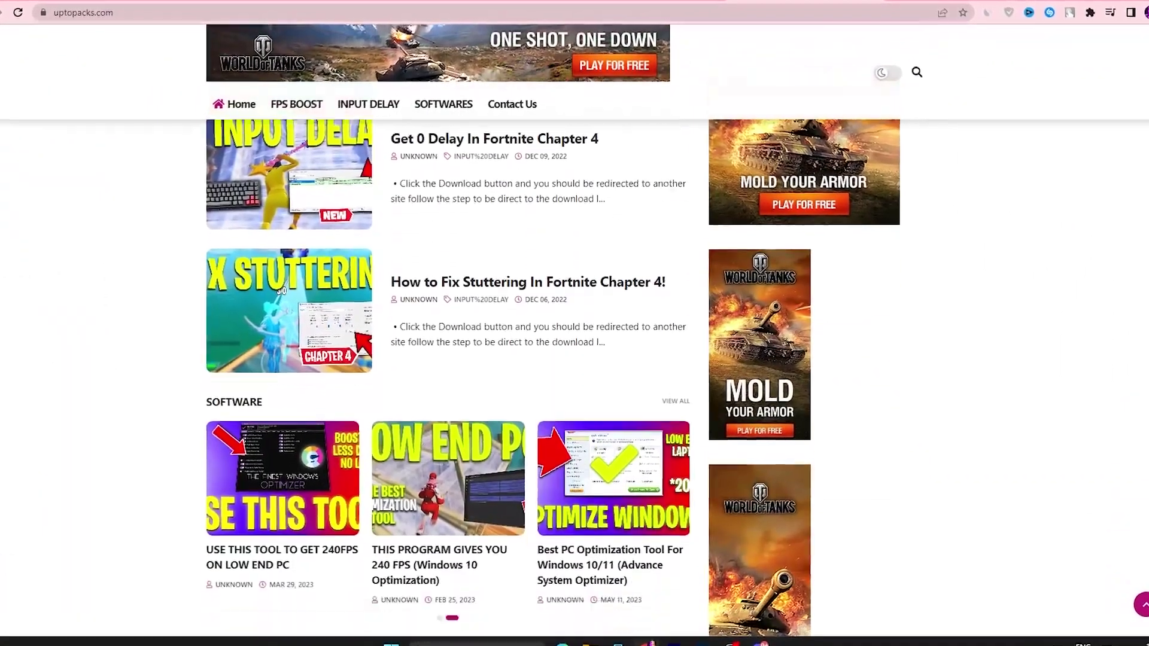
scroll(574, 323, down, 5)
scroll(574, 323, down, 4)
scroll(575, 323, down, 3)
scroll(575, 323, down, 4)
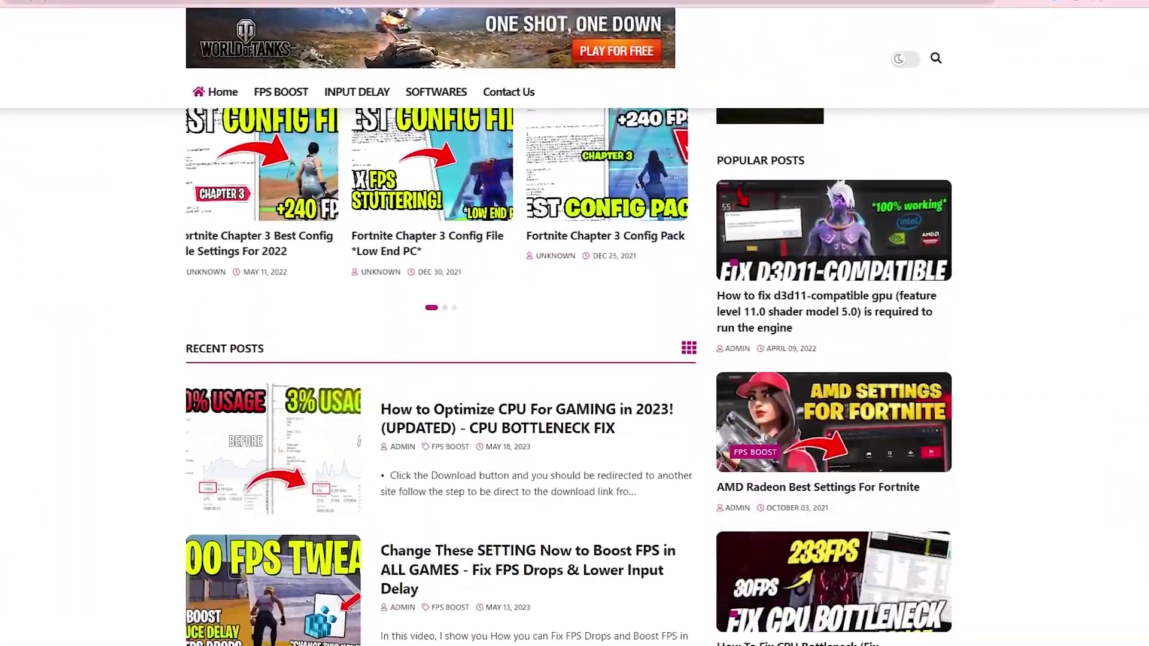
scroll(575, 323, down, 3)
scroll(574, 323, down, 4)
scroll(574, 323, down, 5)
scroll(575, 323, down, 3)
scroll(574, 323, down, 3)
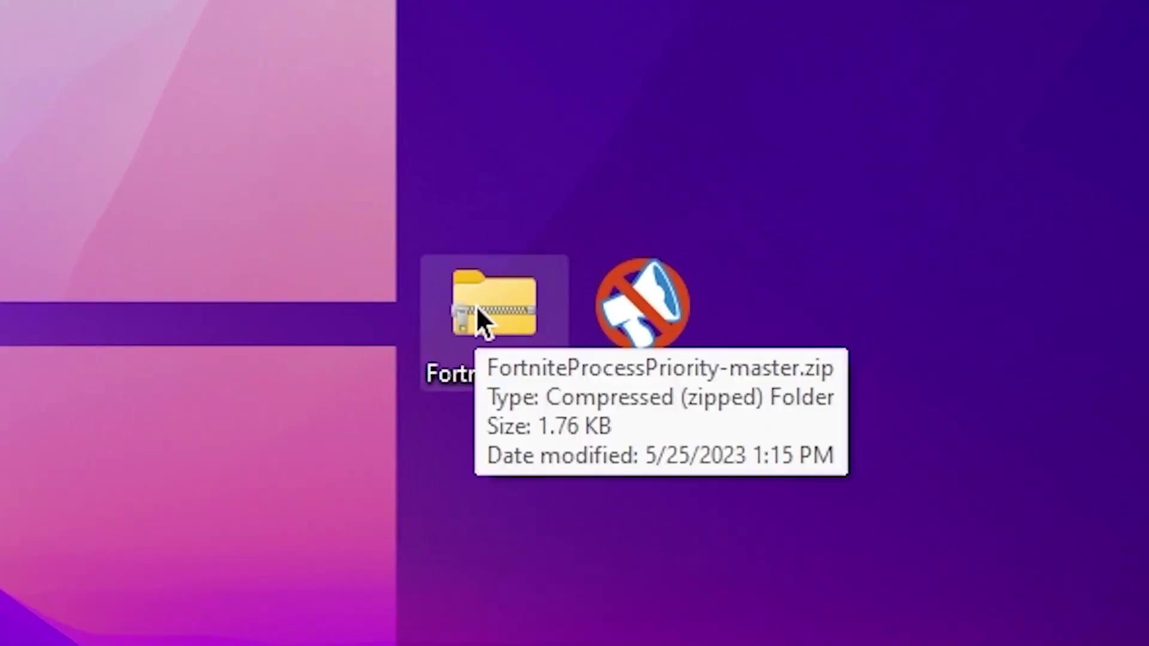
Merge FortniteHighPriority.reg from the FortniteProcessPriority-master zip into the registry.
double_click(477, 310)
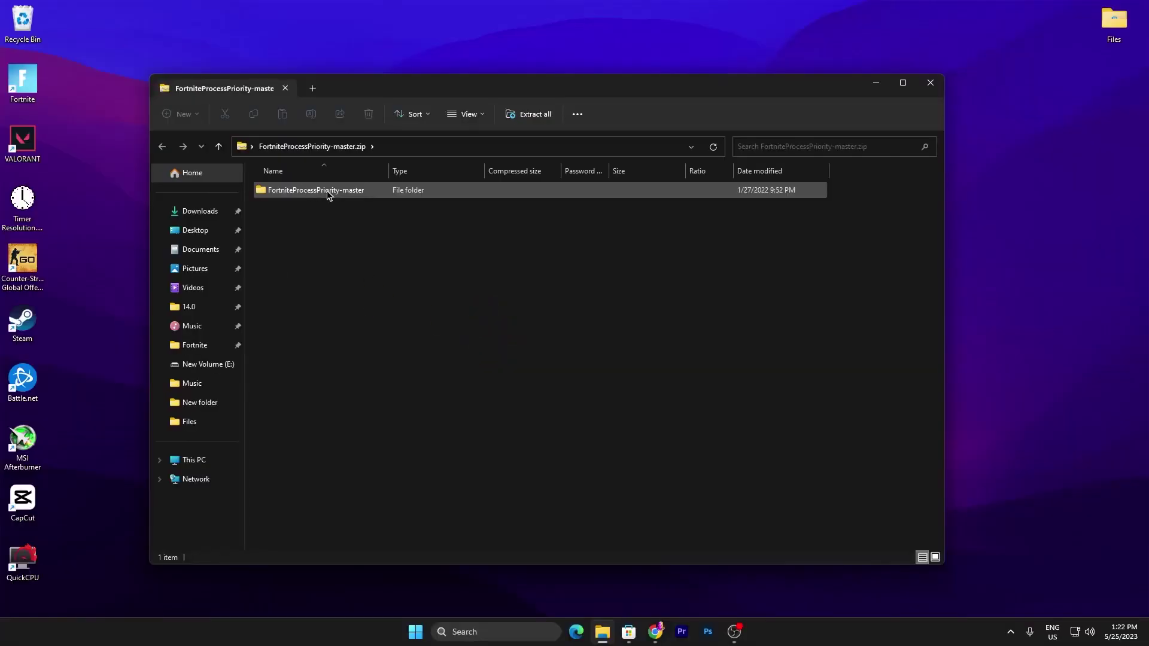
double_click(342, 190)
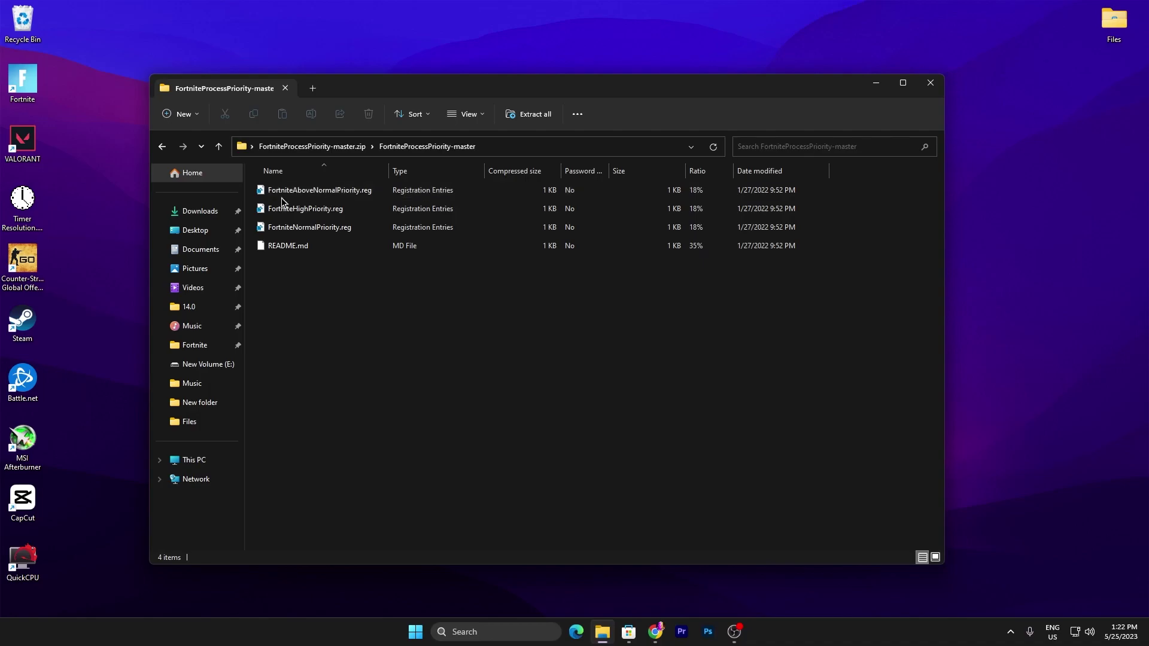
double_click(306, 210)
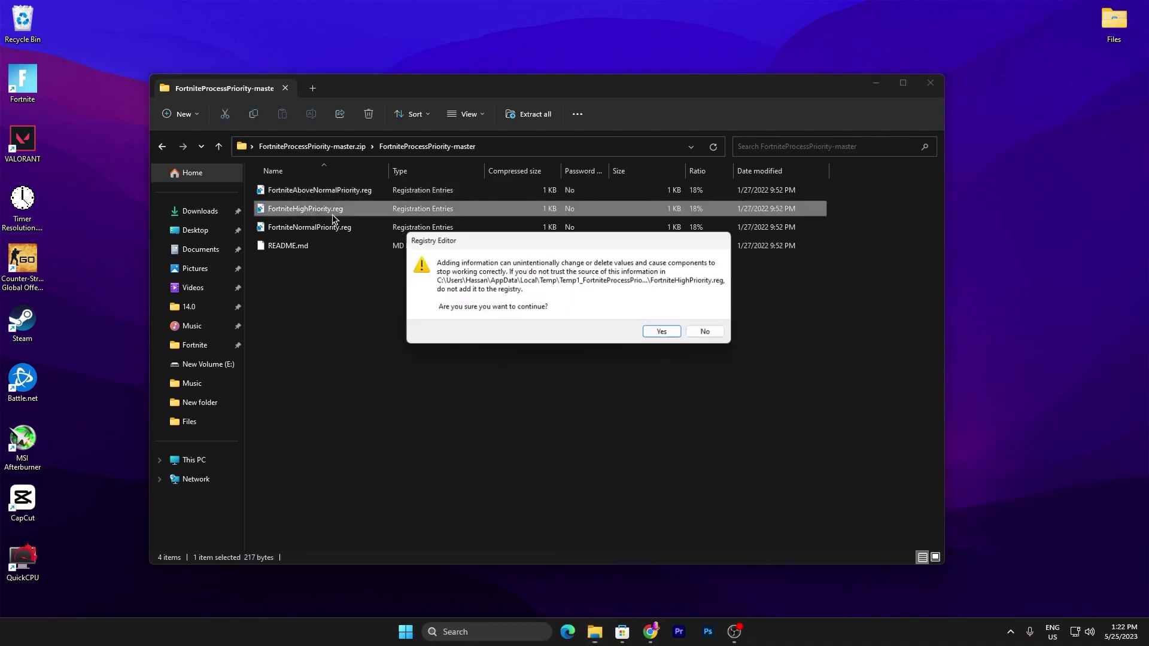
click(671, 331)
click(708, 319)
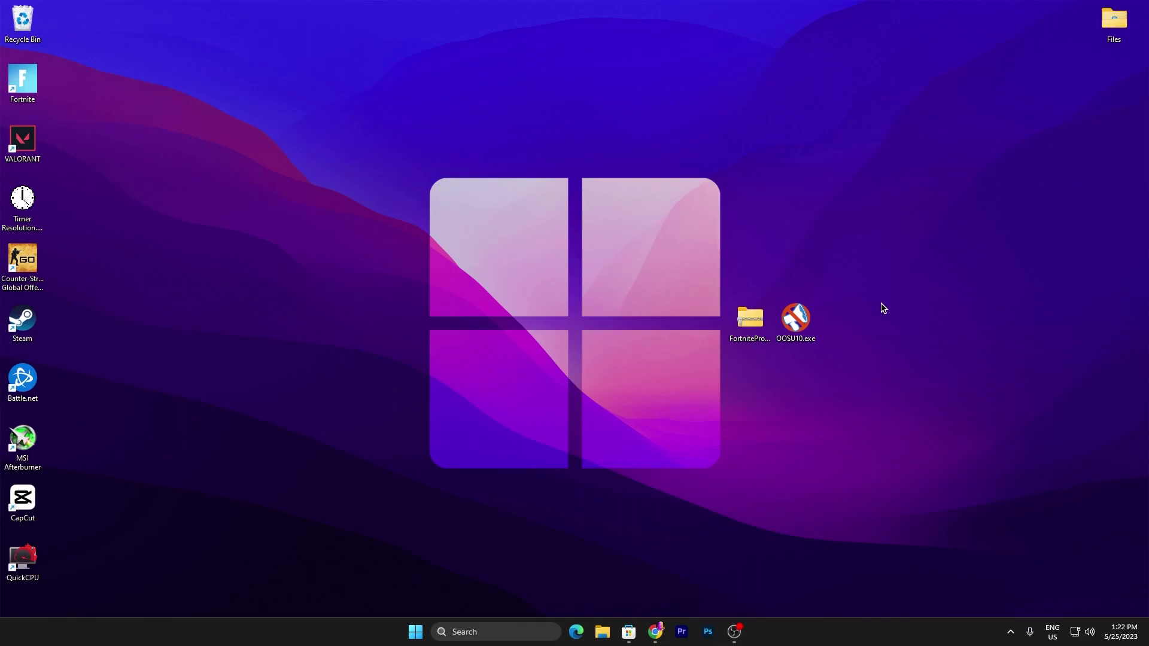
Launch OOSU10.exe, browse its privacy settings list, and bring up the Actions menu.
double_click(802, 316)
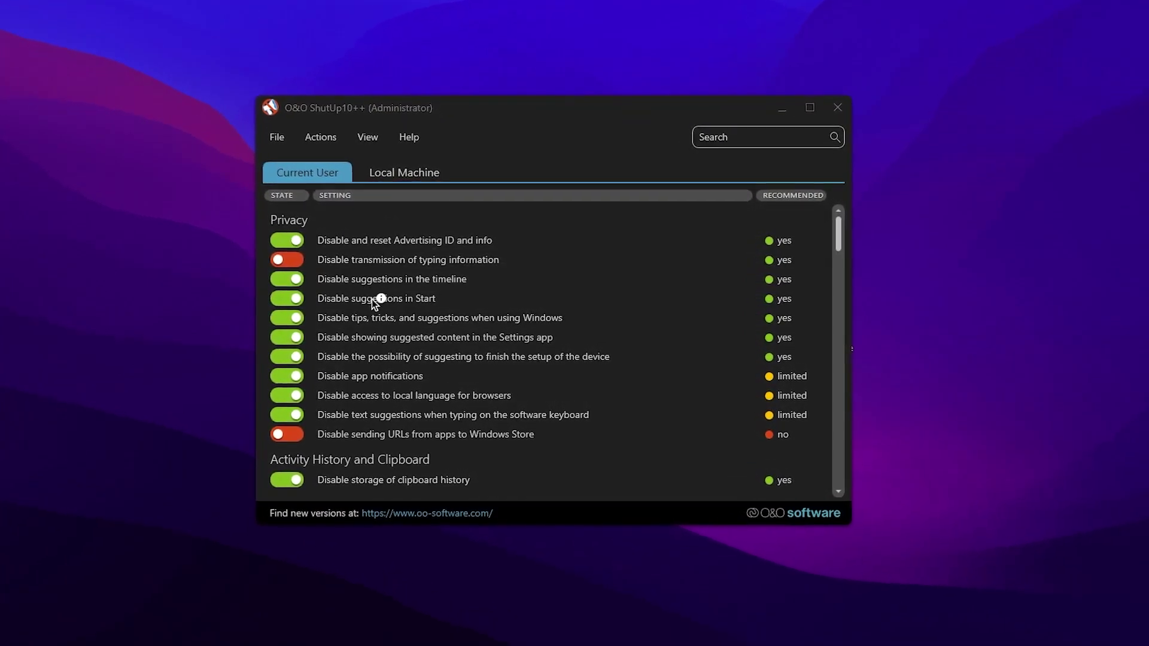
scroll(373, 302, down, 3)
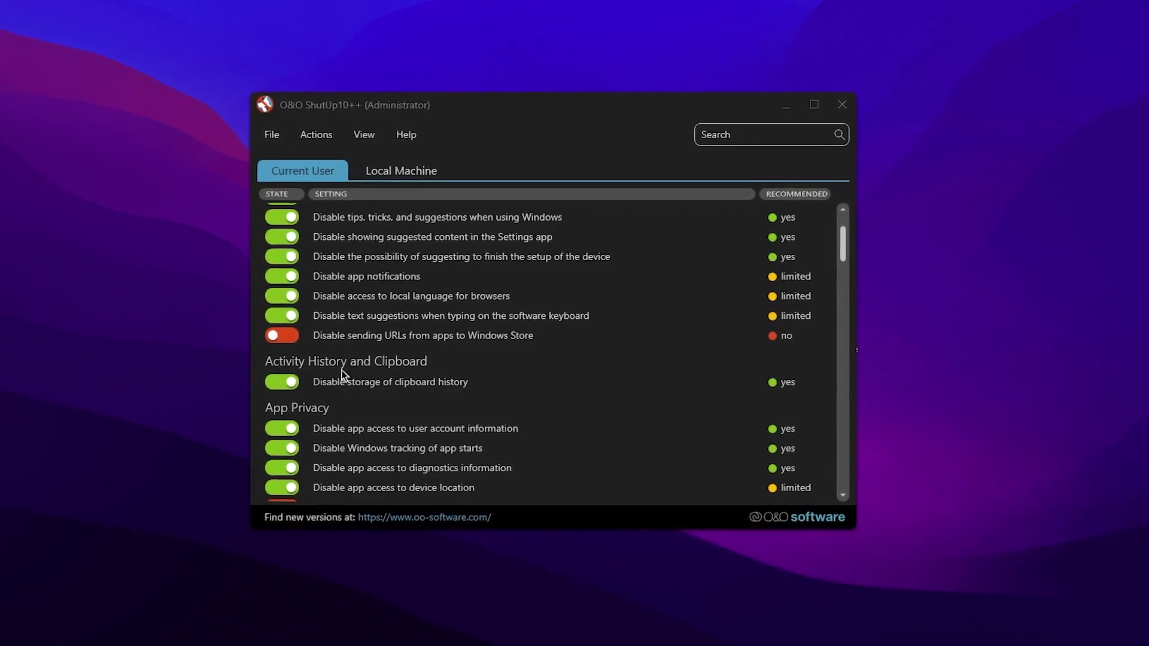
scroll(437, 374, down, 3)
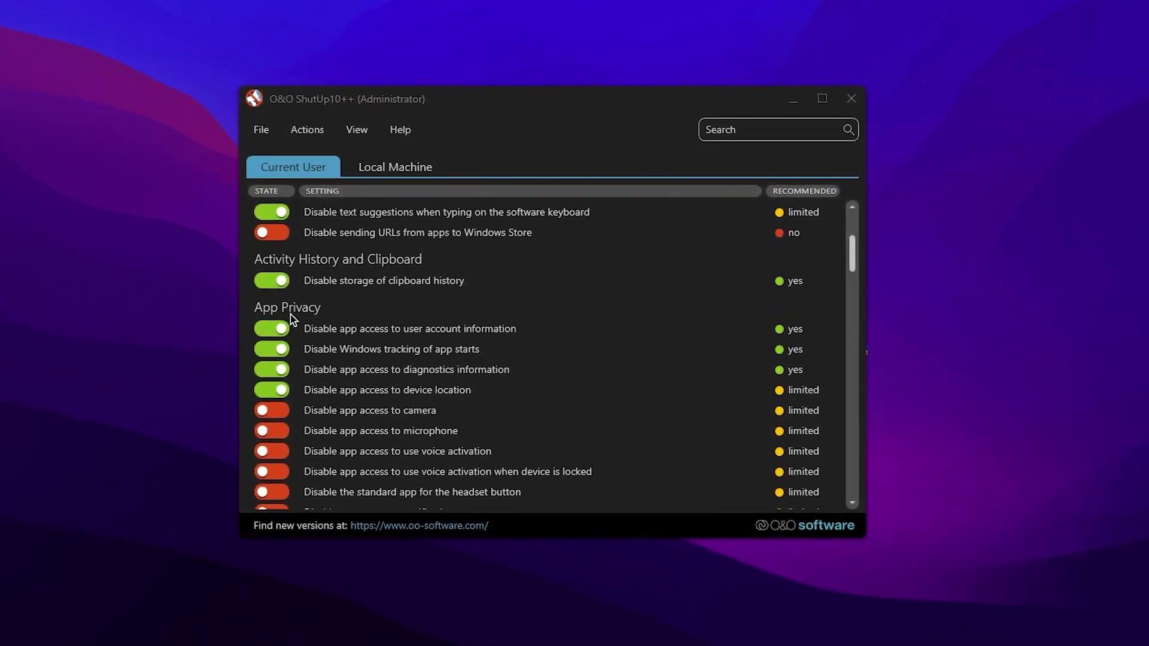
scroll(469, 334, down, 5)
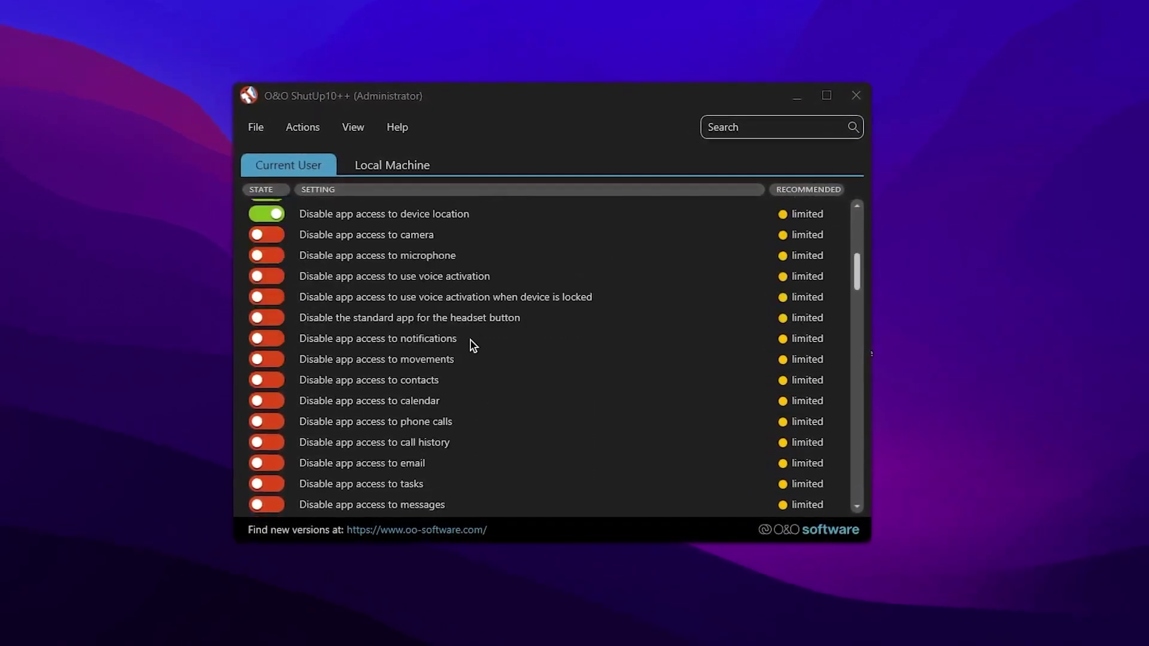
scroll(473, 344, down, 5)
scroll(475, 347, down, 4)
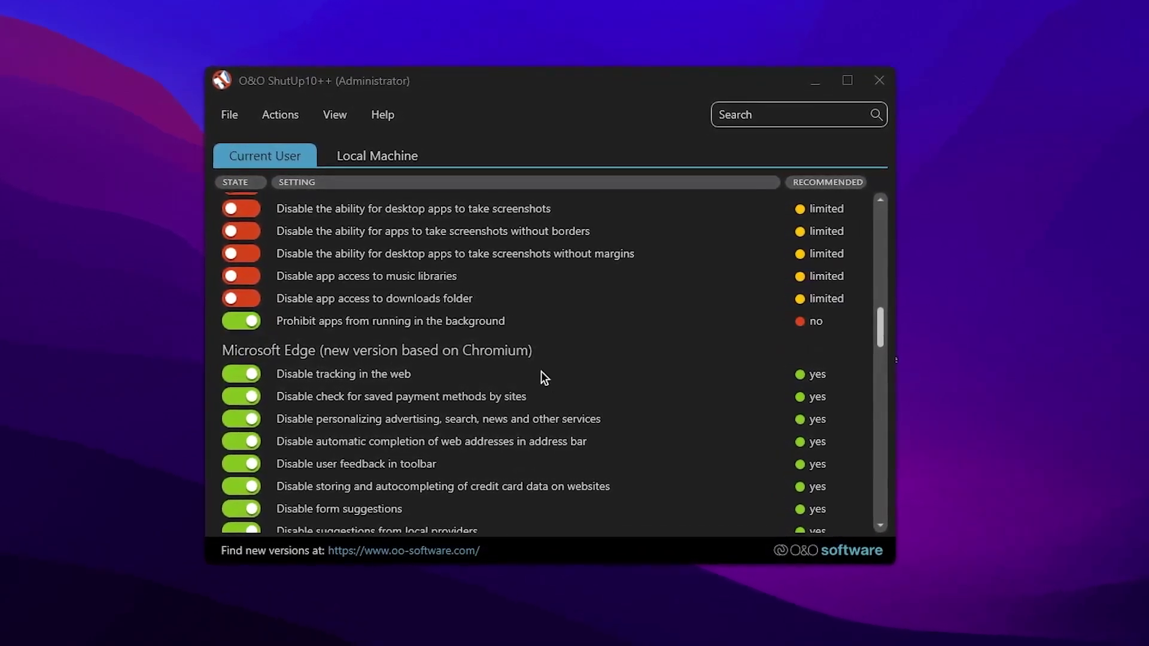
scroll(598, 374, down, 3)
scroll(599, 378, down, 3)
scroll(572, 376, down, 2)
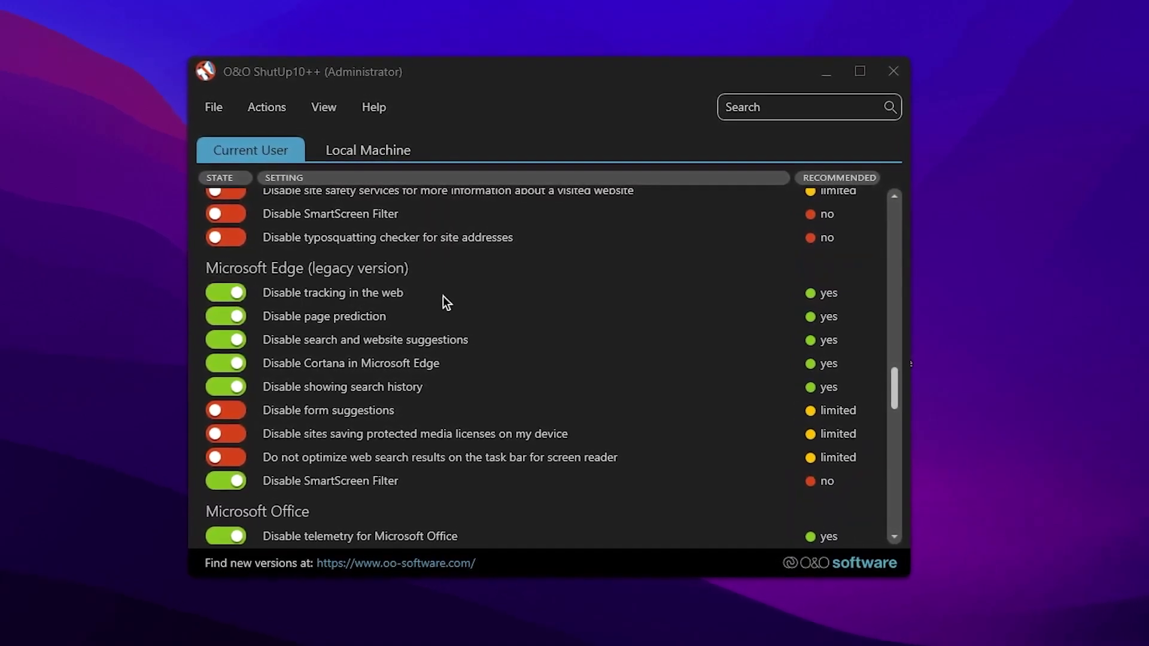
scroll(479, 297, down, 1)
scroll(353, 287, down, 2)
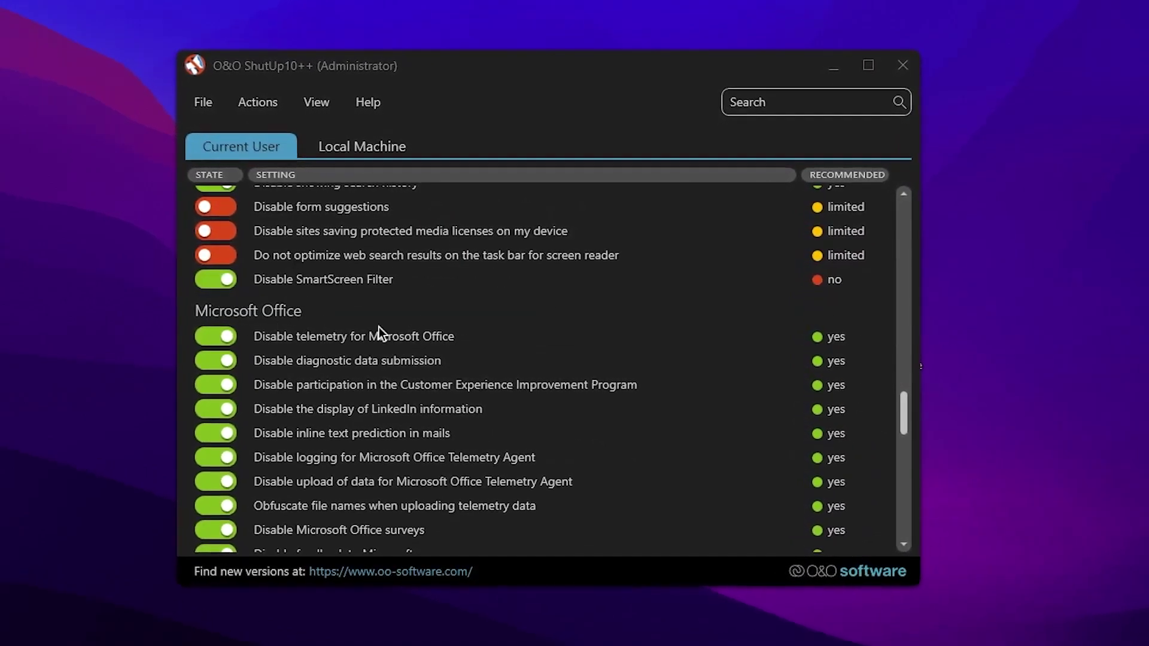
scroll(633, 372, down, 3)
scroll(639, 389, down, 3)
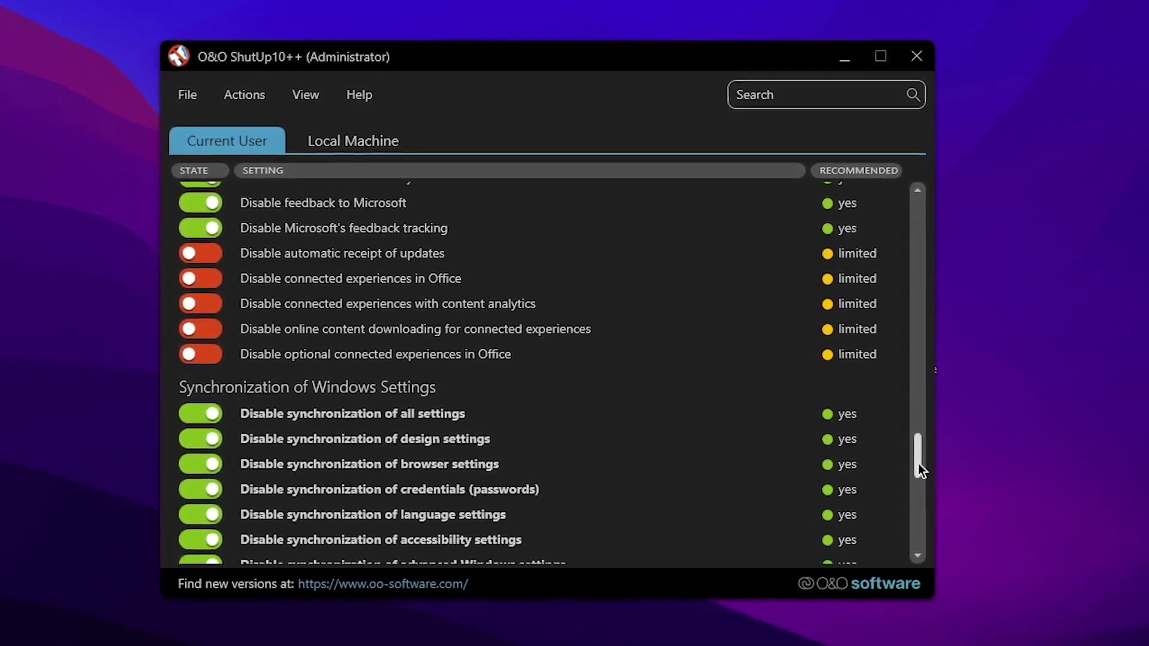
drag(914, 461, 959, 236)
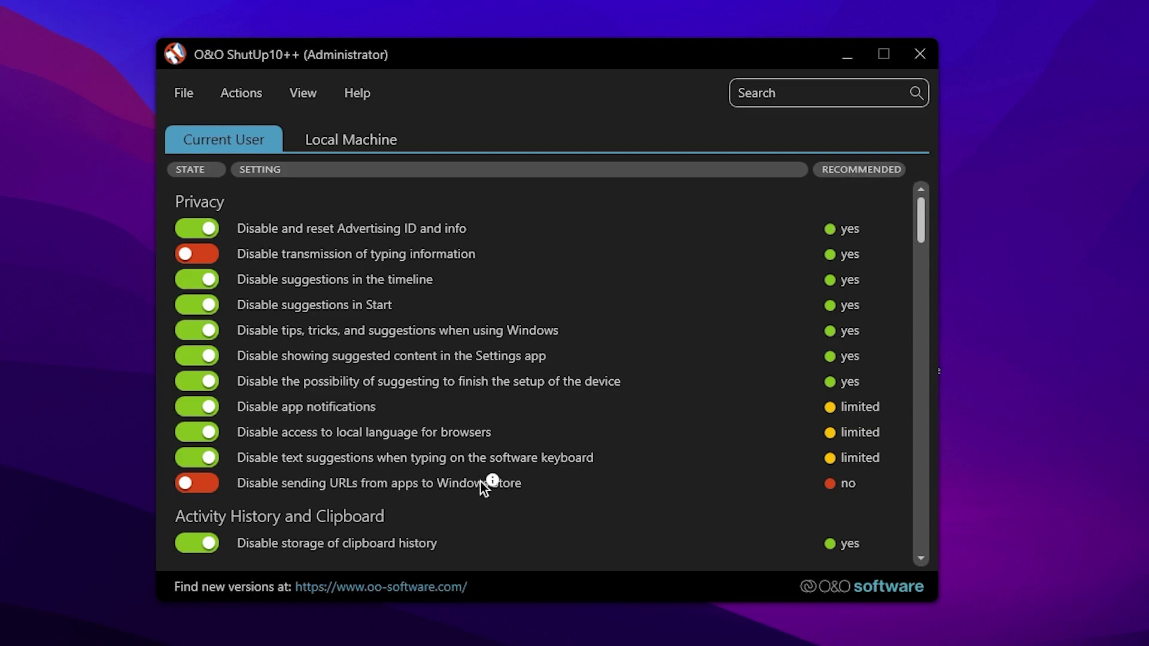
click(238, 96)
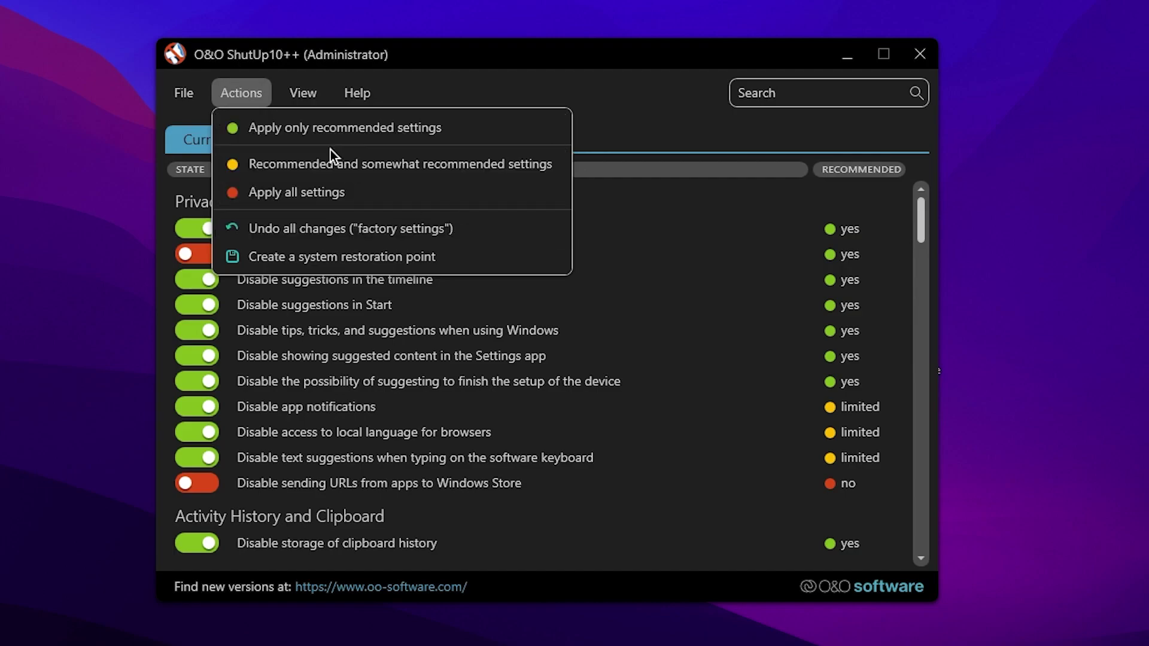
Apply only the recommended settings with a restore point, then close ShutUp10++.
click(333, 127)
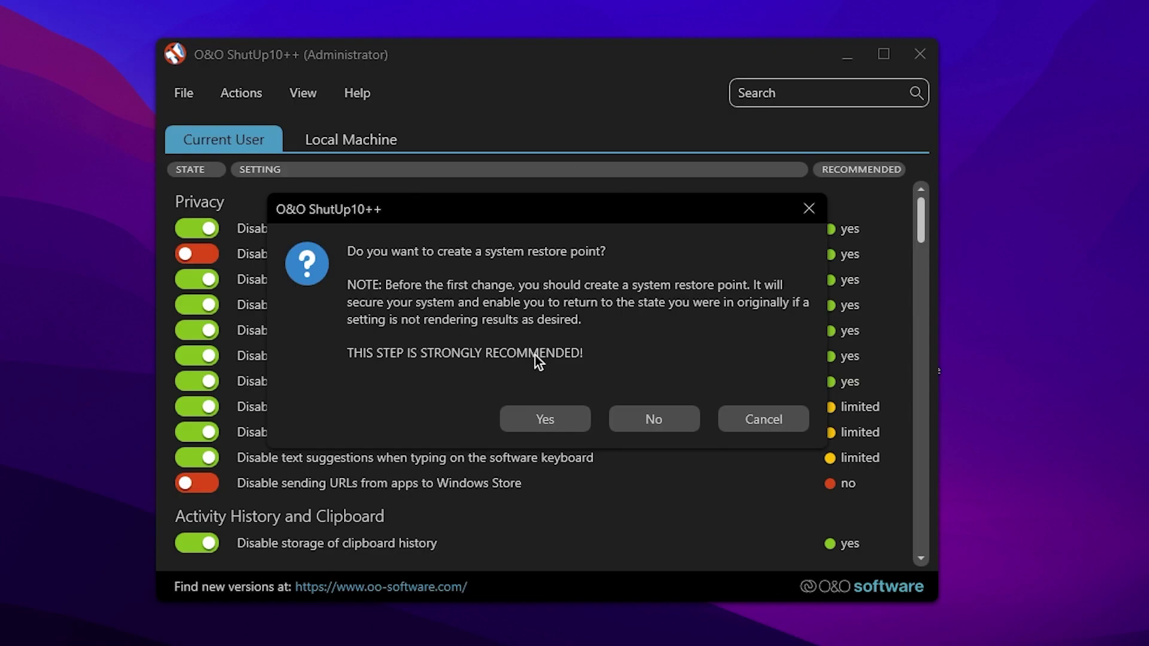
click(567, 419)
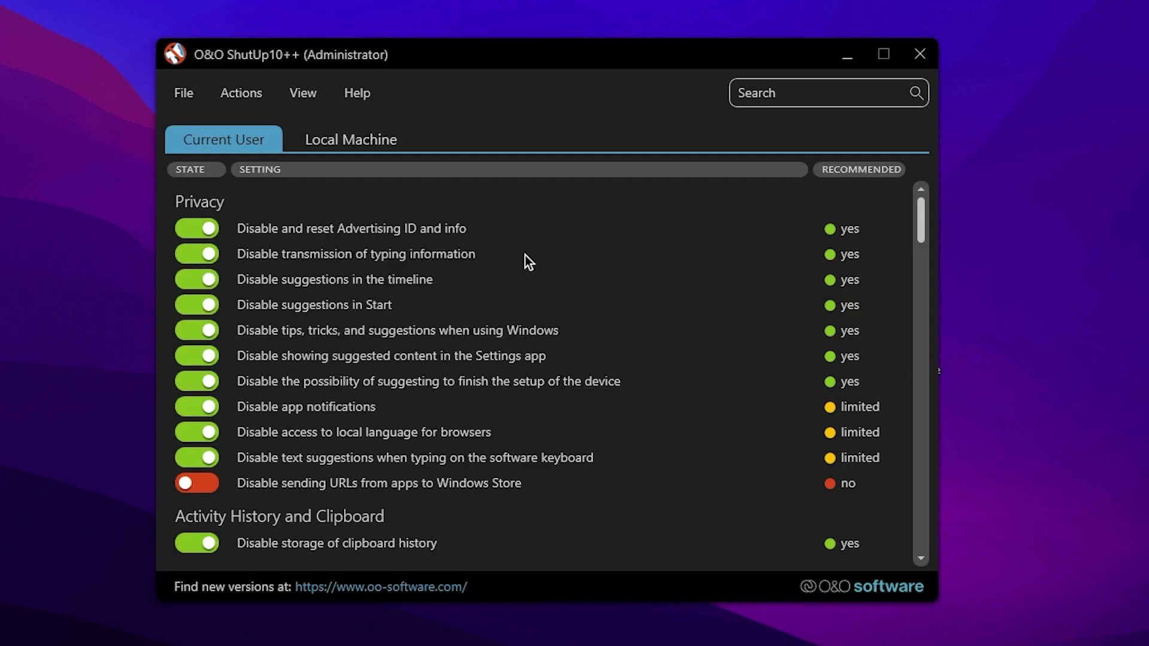
click(922, 57)
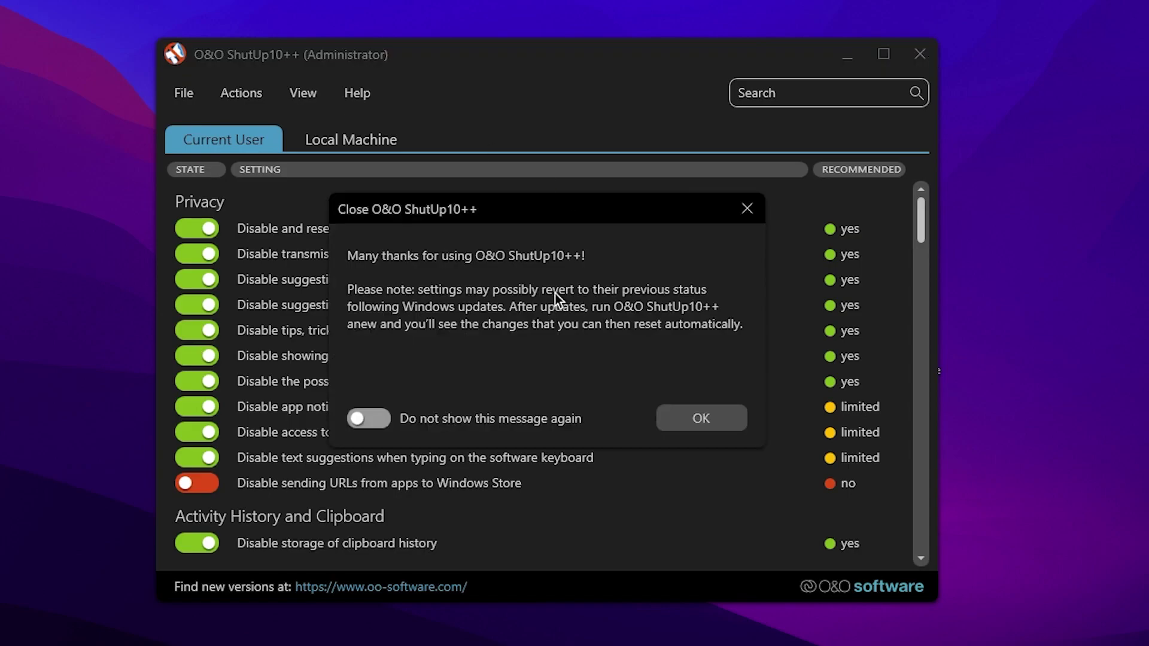
click(702, 423)
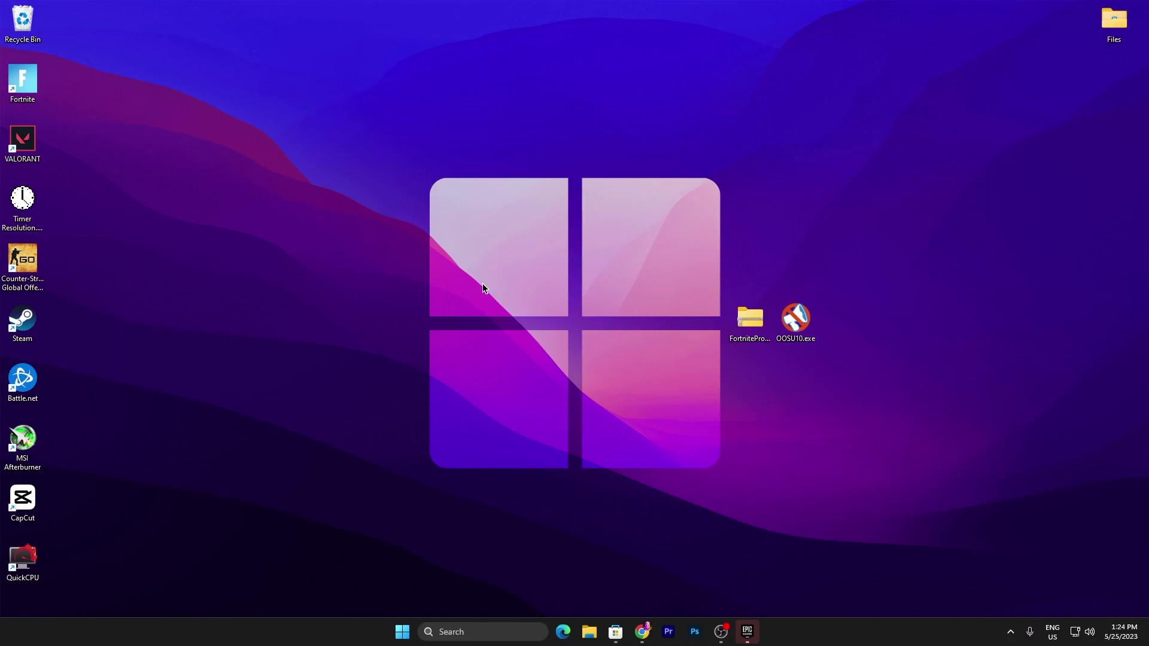
Launch Task Manager from the taskbar and show its Services list.
right_click(819, 626)
click(862, 589)
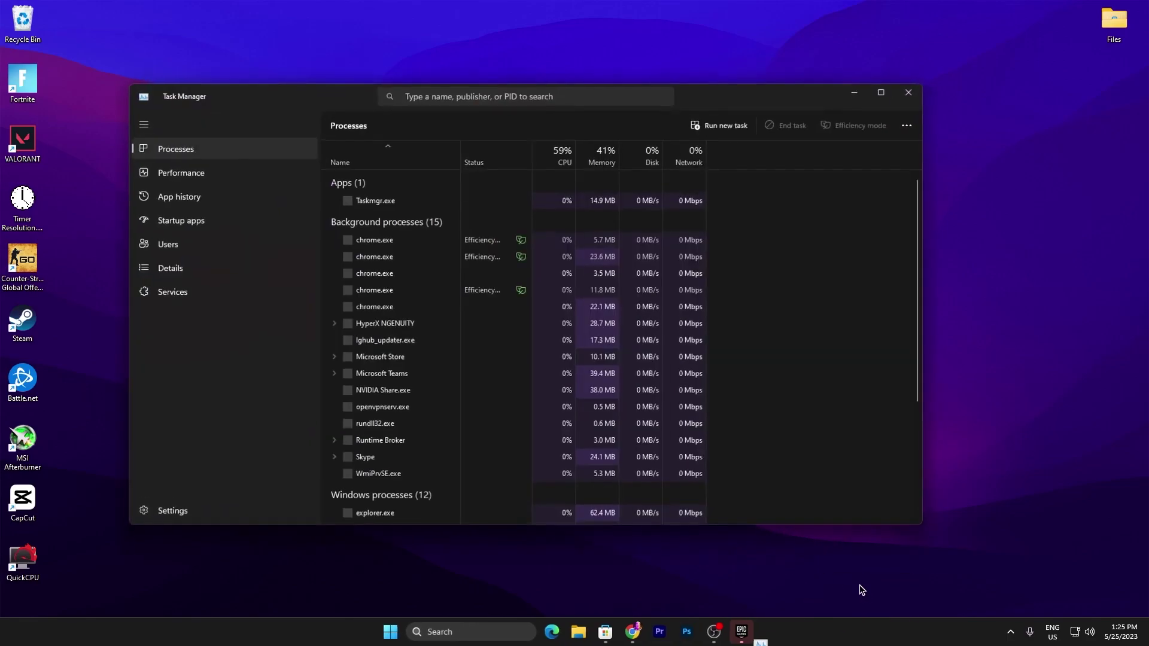
click(222, 292)
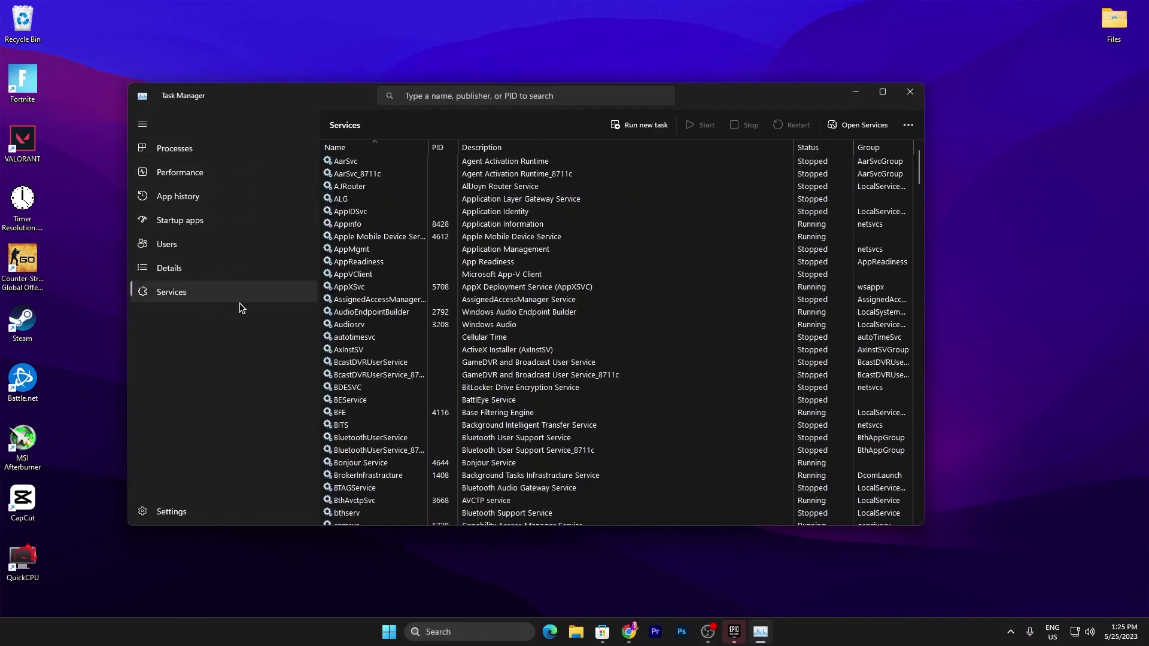
click(419, 304)
Locate SysMain in the services list and open the full Services console from it.
key(s)
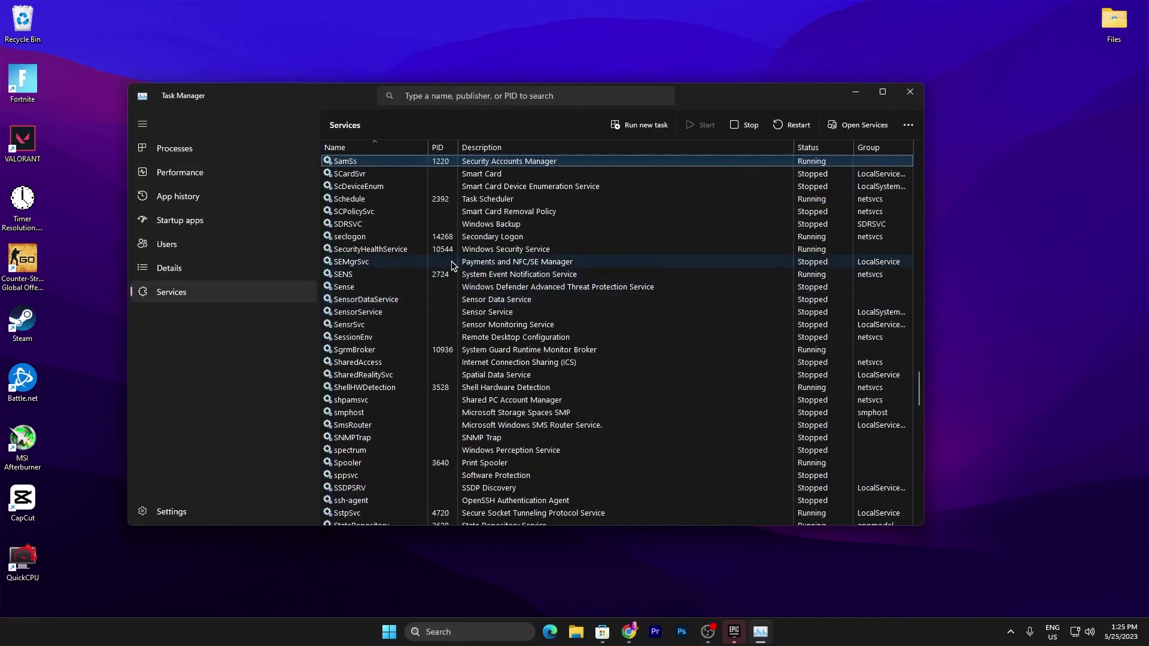
scroll(399, 398, down, 3)
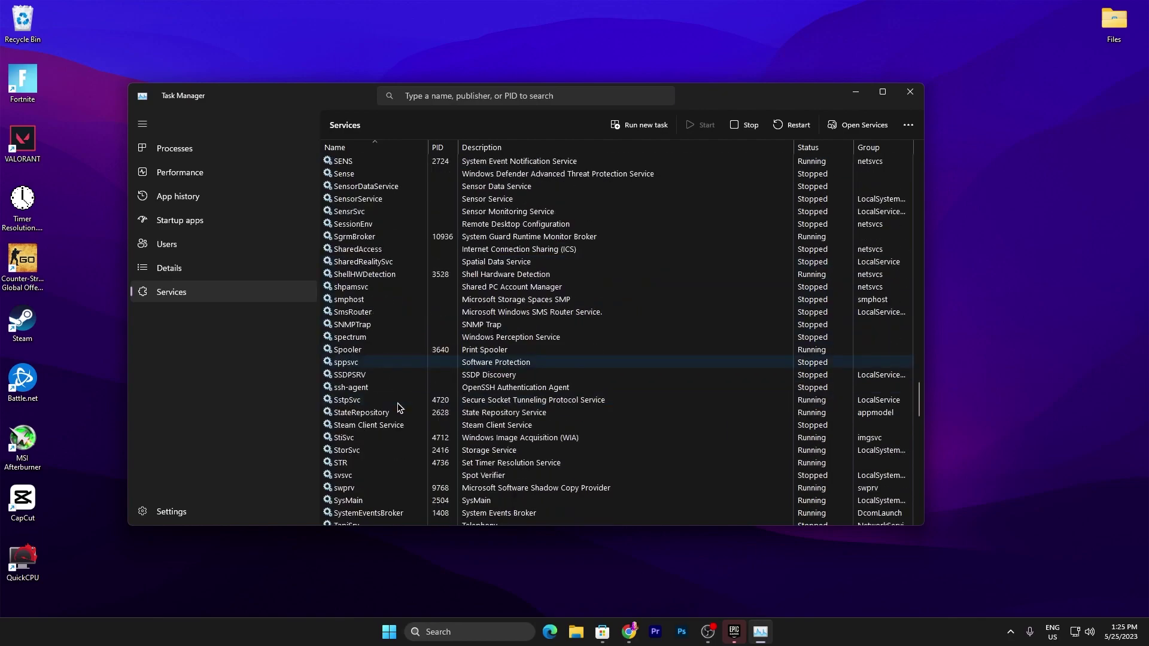
scroll(407, 411, down, 4)
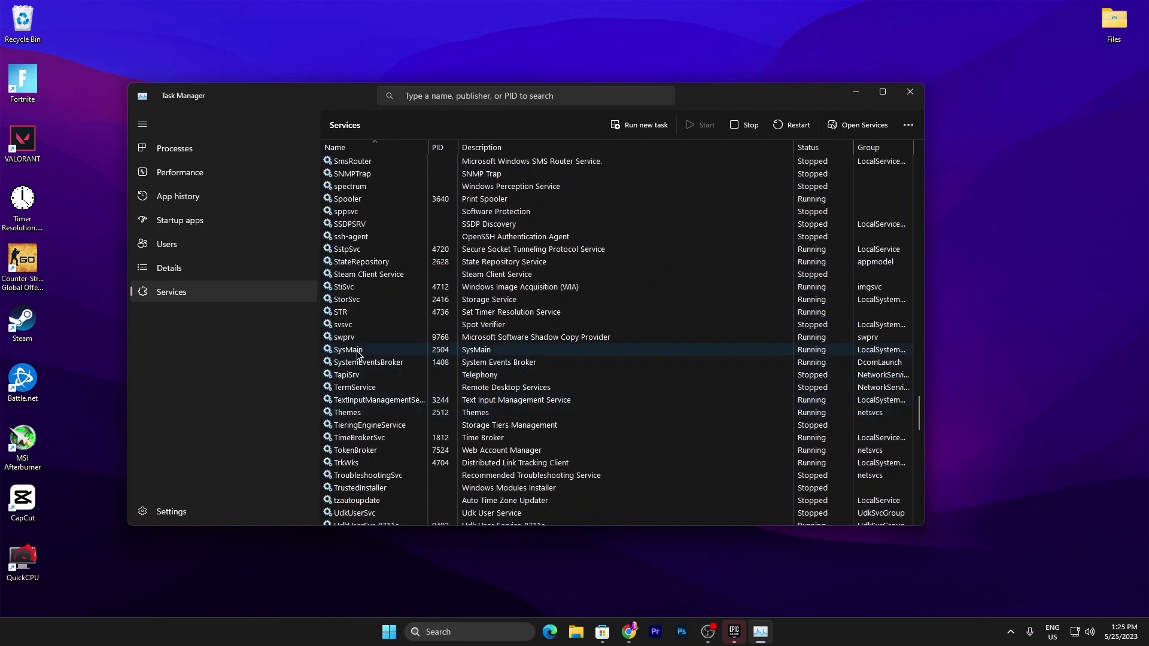
right_click(383, 356)
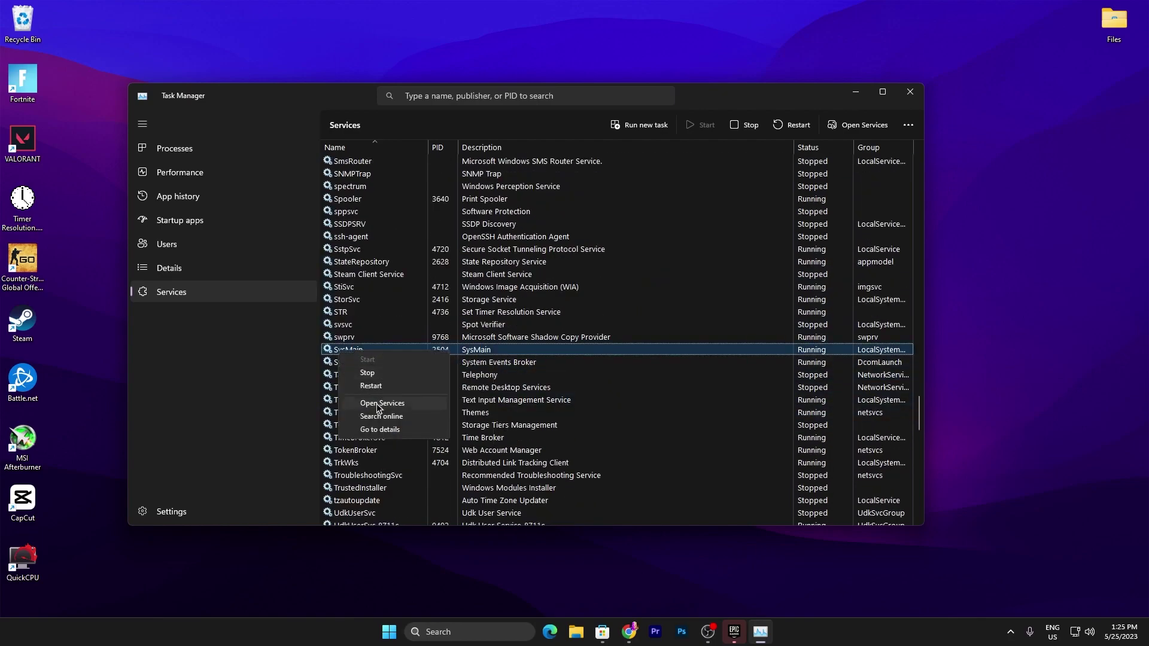
click(375, 404)
Find SysMain in the Services console and open its Properties.
click(250, 210)
key(s)
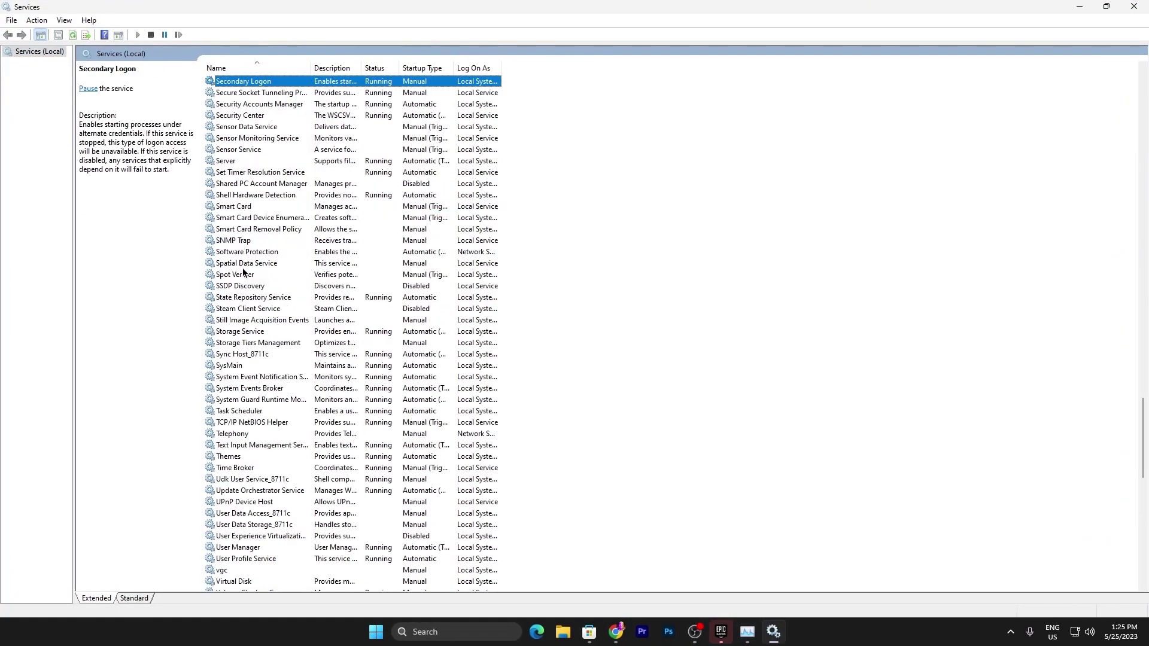
click(235, 362)
right_click(281, 367)
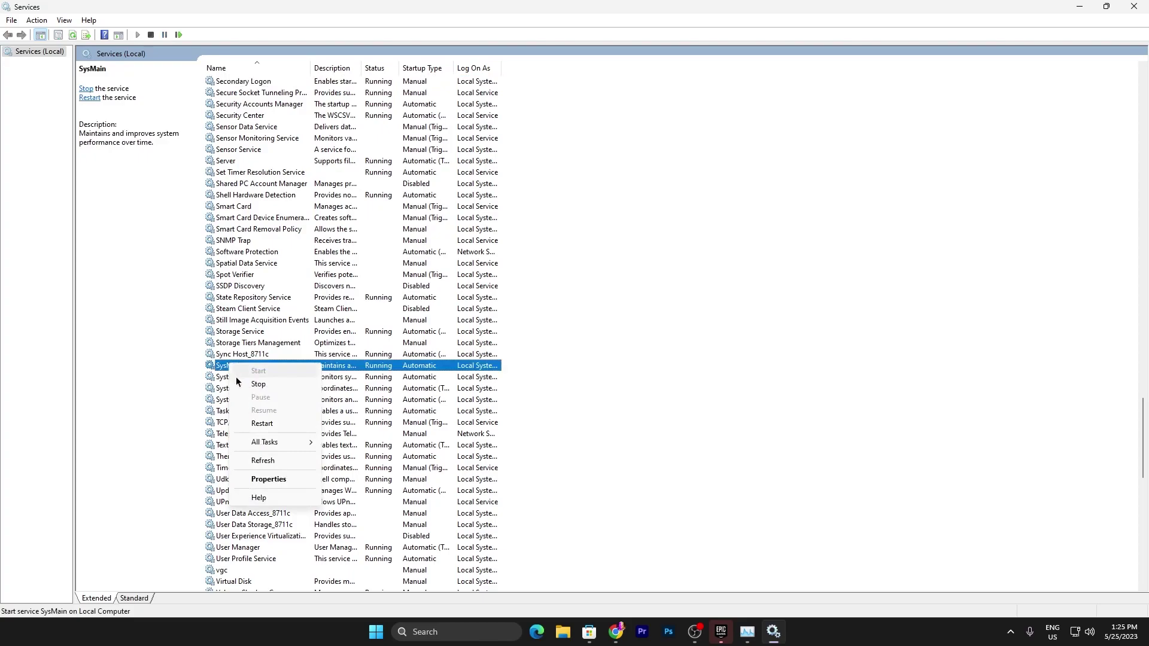
click(282, 476)
Stop SysMain, set its startup type to Disabled, apply, and close Services.
click(543, 357)
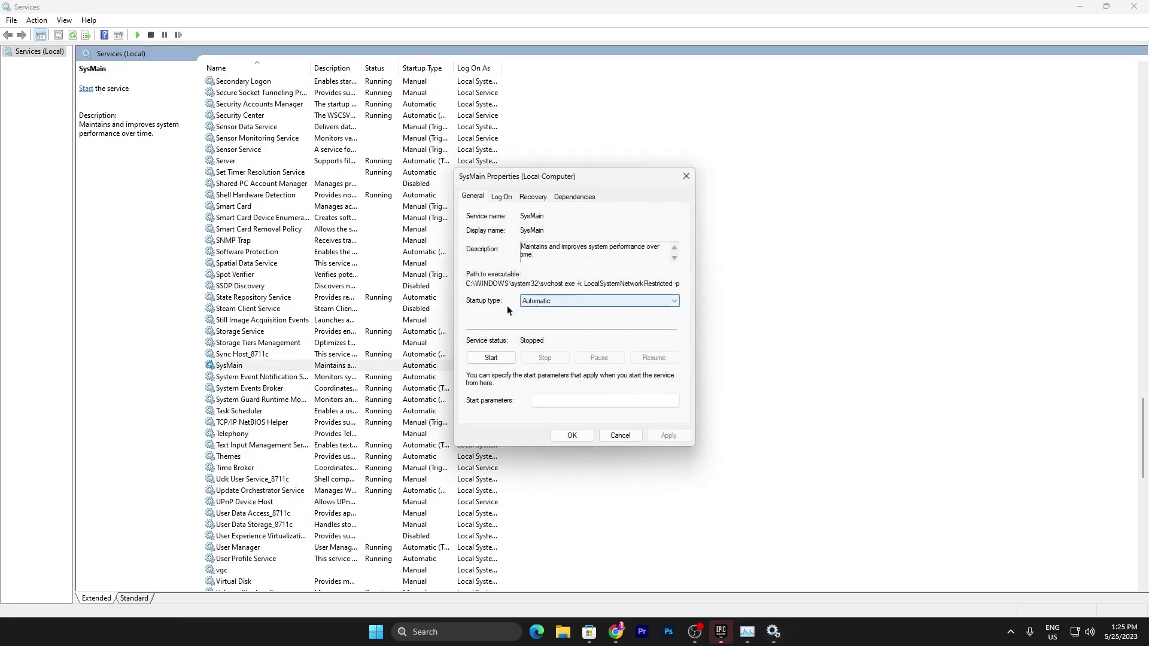
click(551, 302)
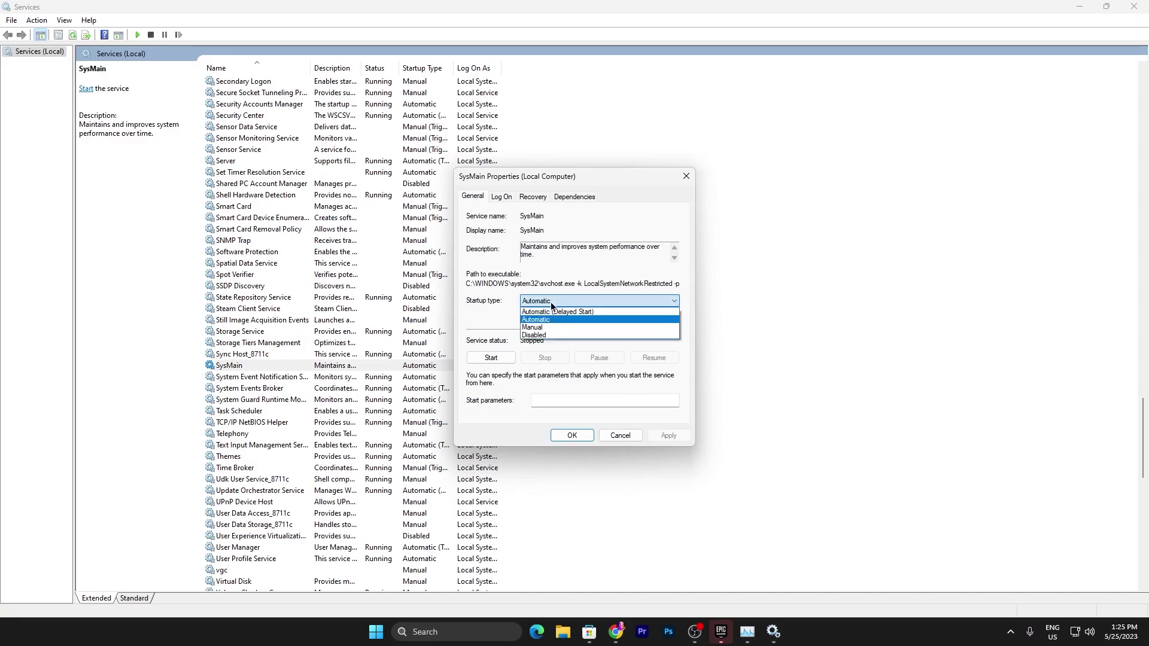
click(542, 335)
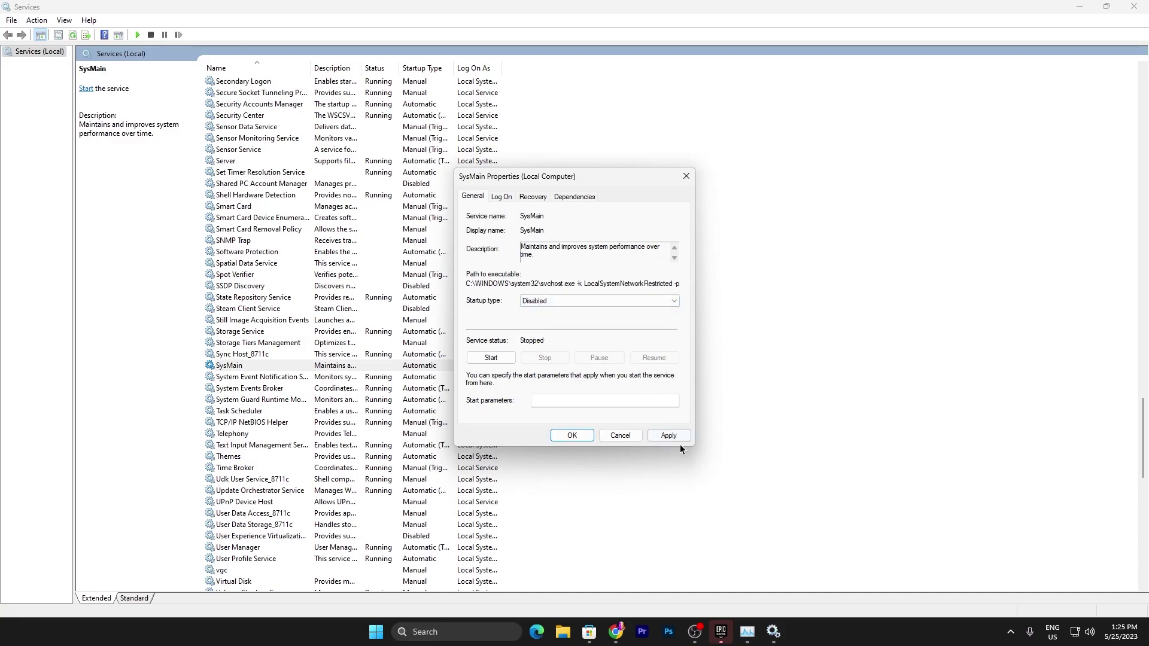
click(662, 435)
click(571, 437)
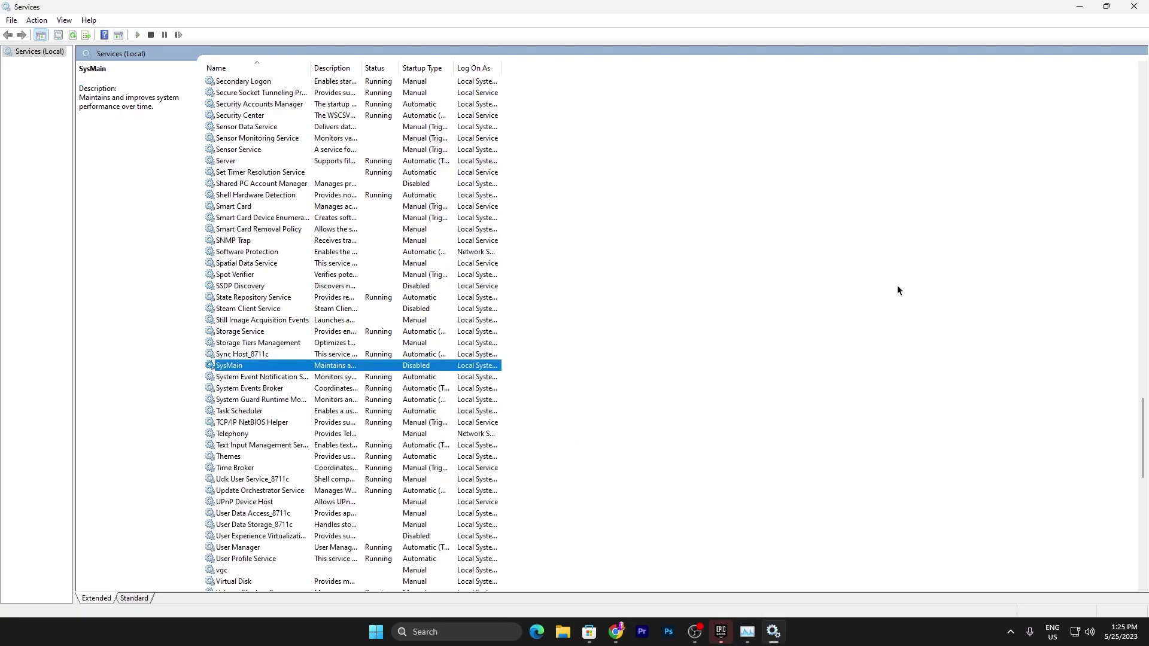
click(1134, 6)
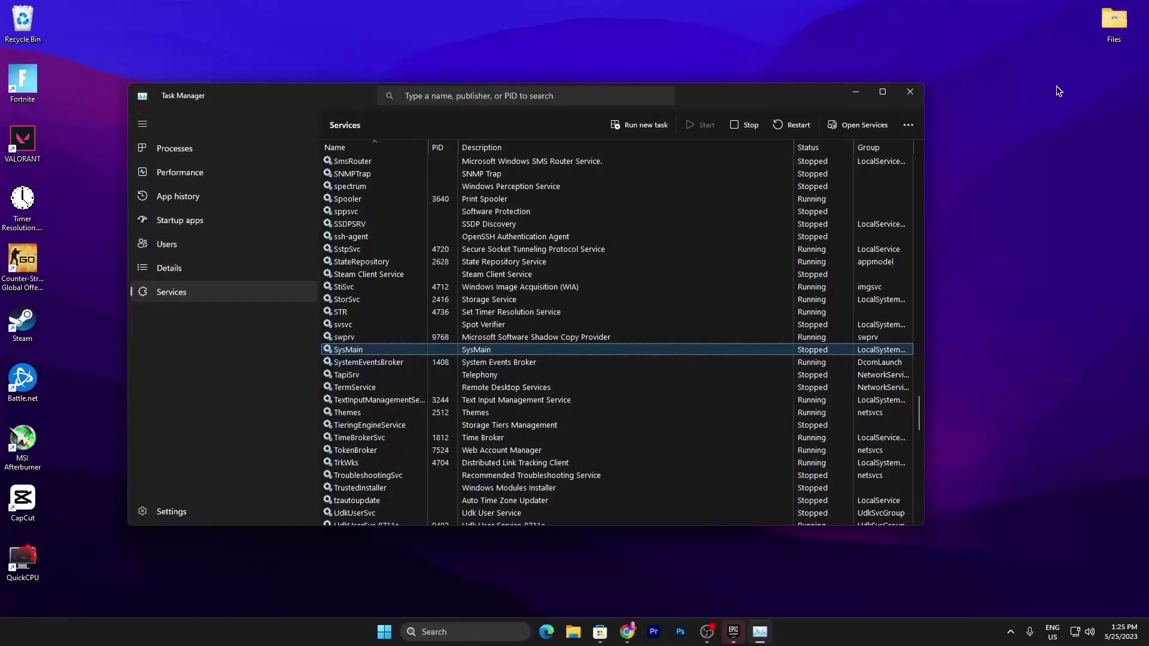
Close Task Manager and bring up the Run box, moved to screen centre.
click(919, 94)
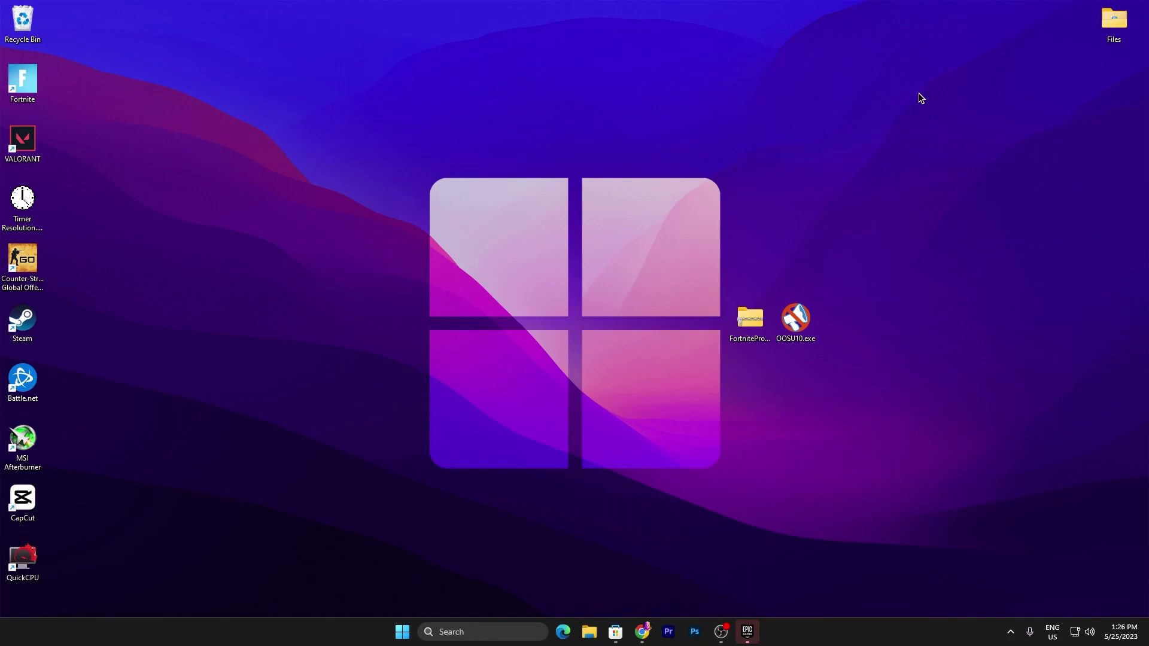
key(super+r)
mouse_move(129, 473)
mouse_down()
mouse_move(536, 173)
mouse_move(527, 169)
mouse_up()
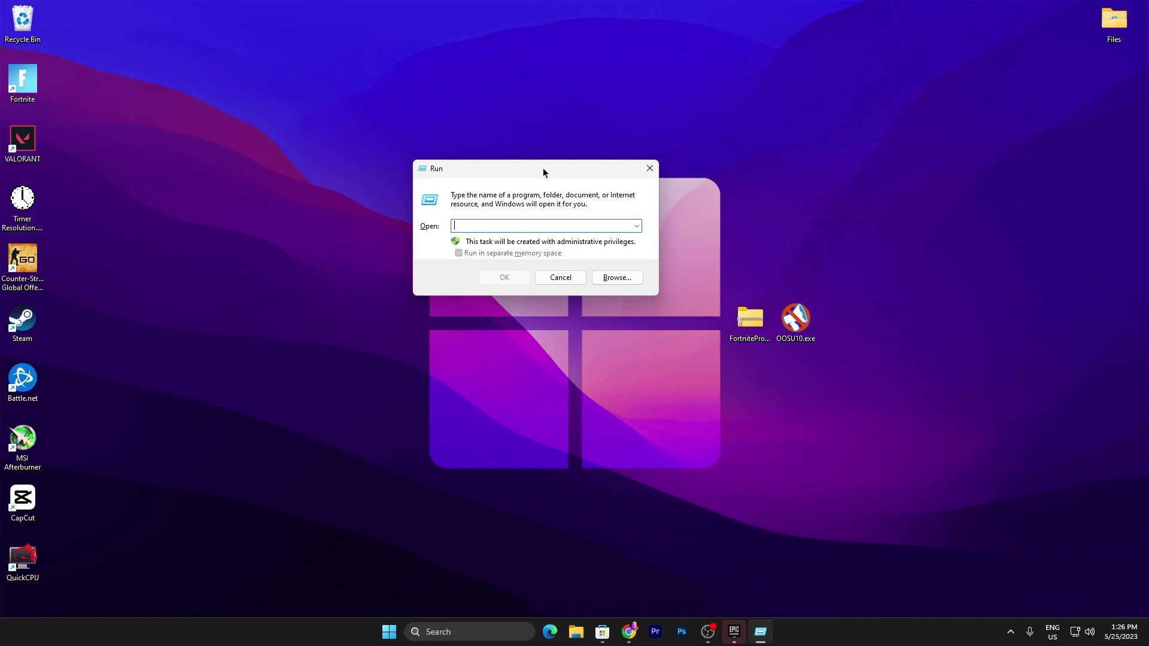
Open the Prefetch folder from the Run box.
text(prefetch)
key(Return)
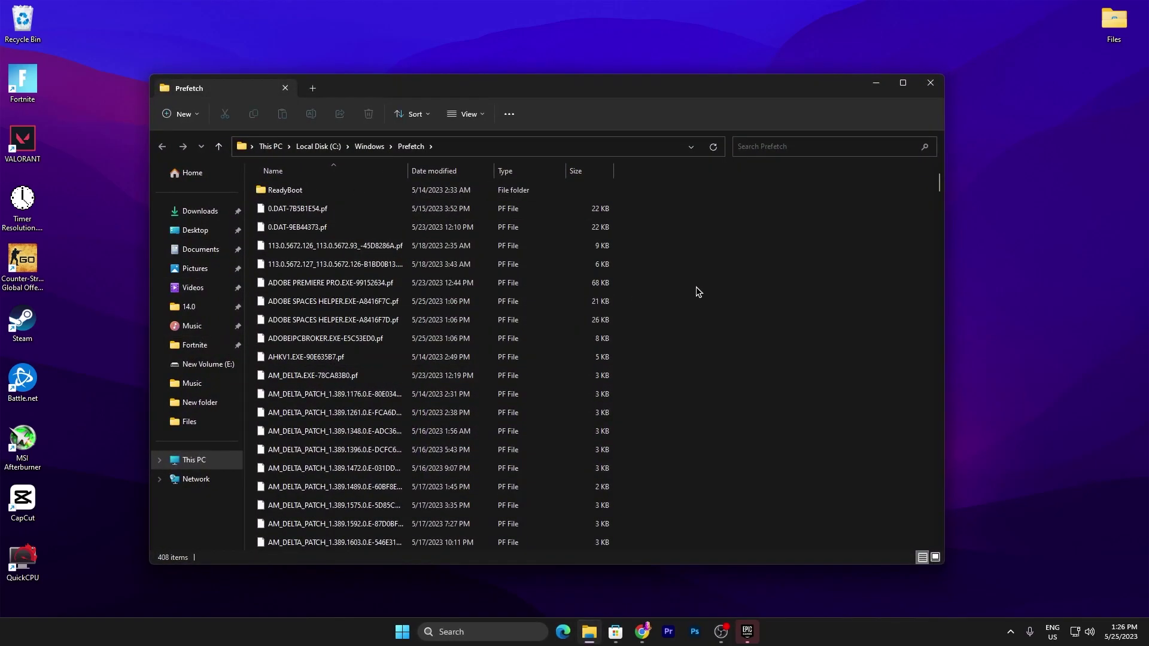
drag(940, 185, 918, 479)
scroll(623, 436, down, 10)
Delete all 408 Prefetch files and close File Explorer.
key(ctrl+a)
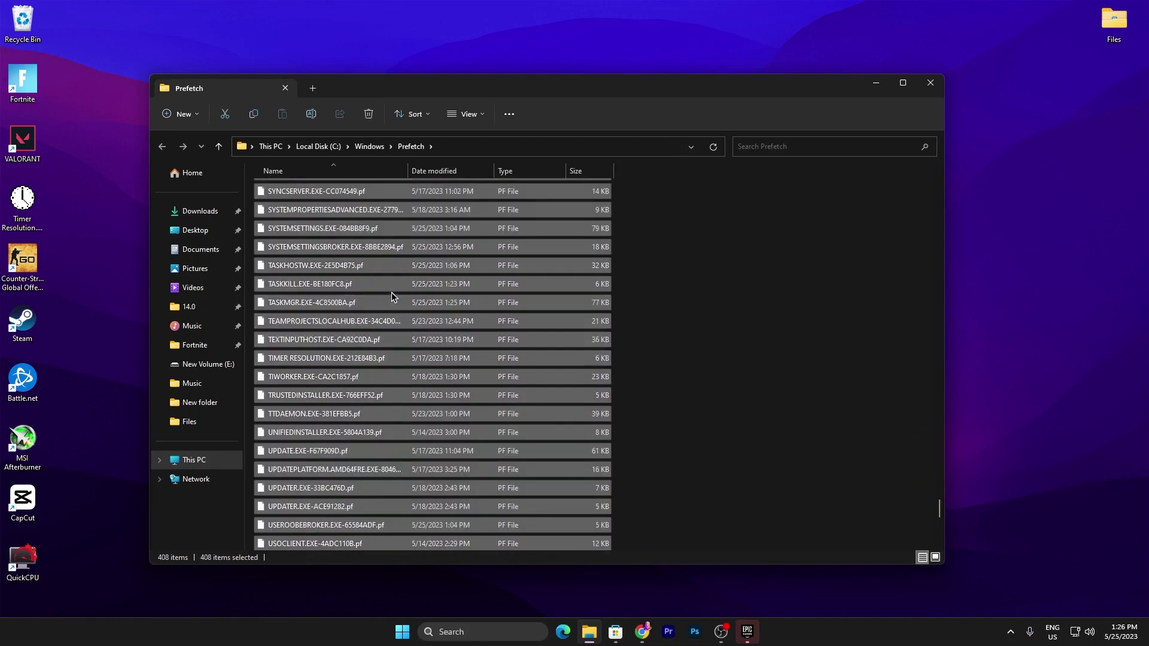
right_click(393, 285)
right_click(465, 433)
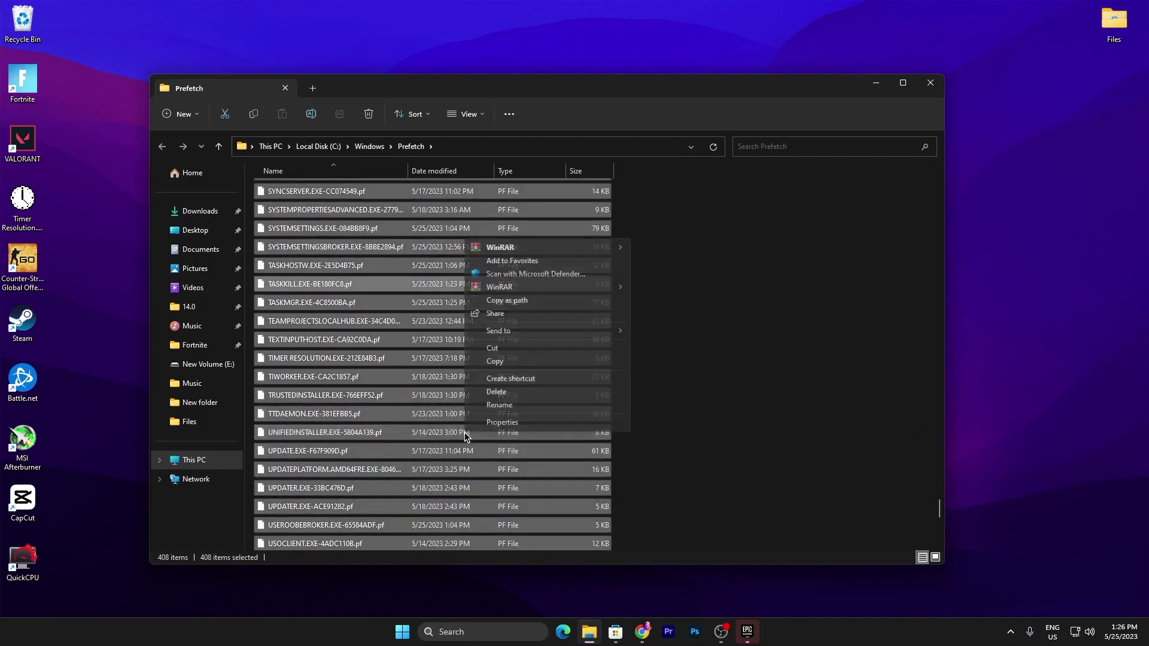
click(500, 392)
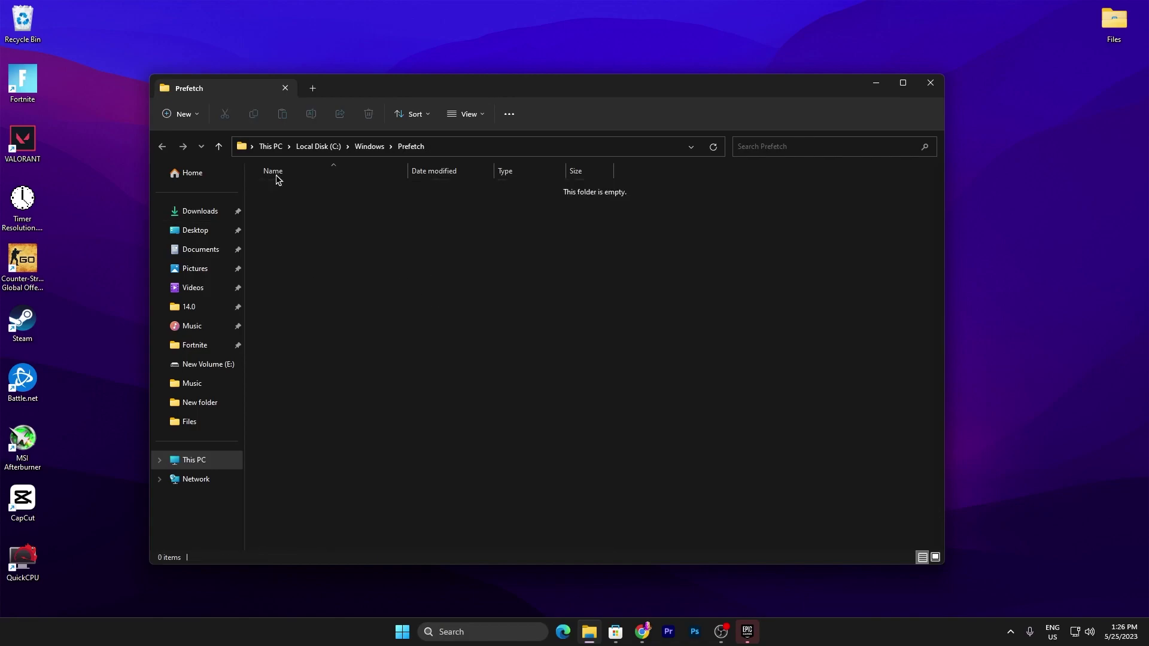
click(930, 83)
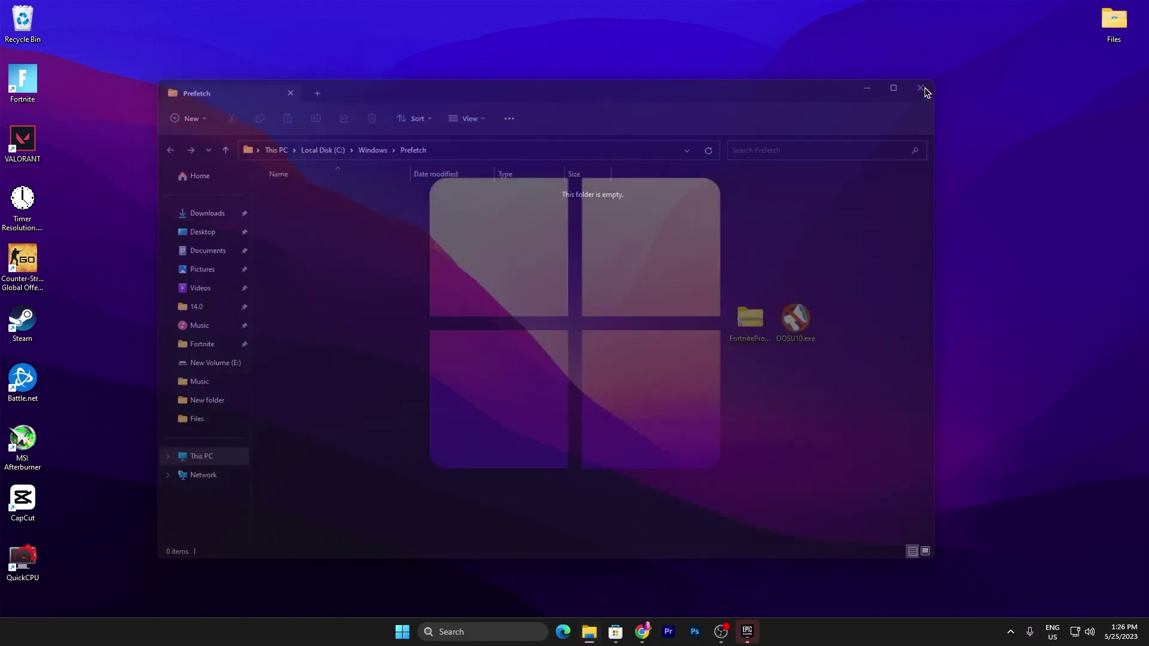
Empty the Recycle Bin.
right_click(28, 11)
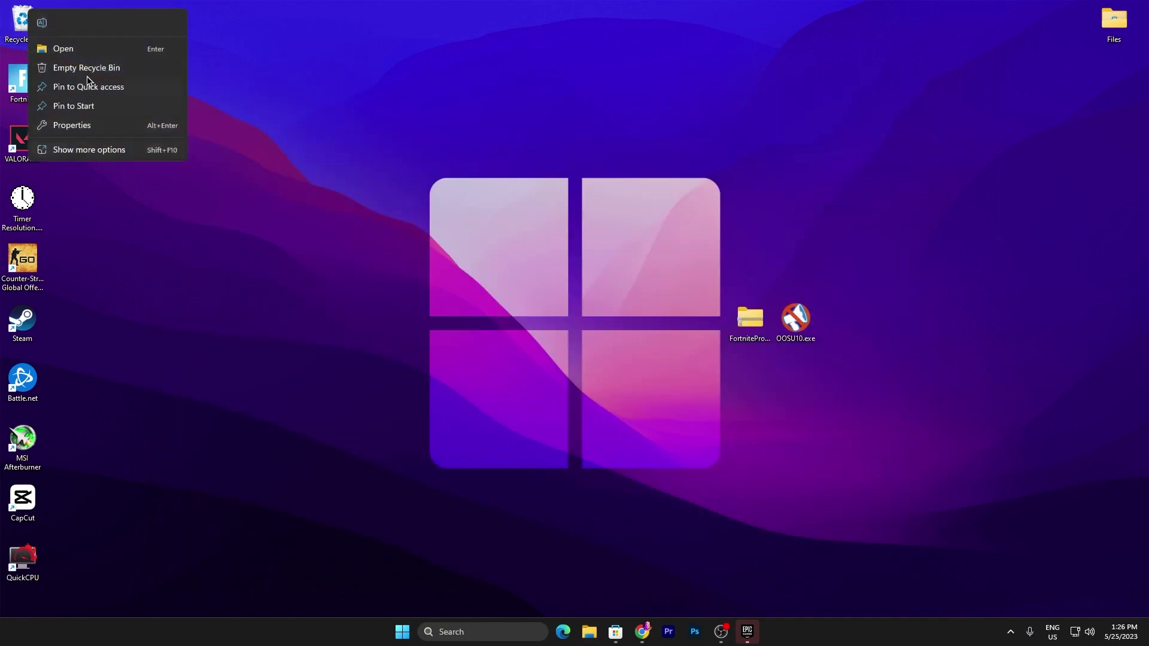
click(70, 67)
click(599, 323)
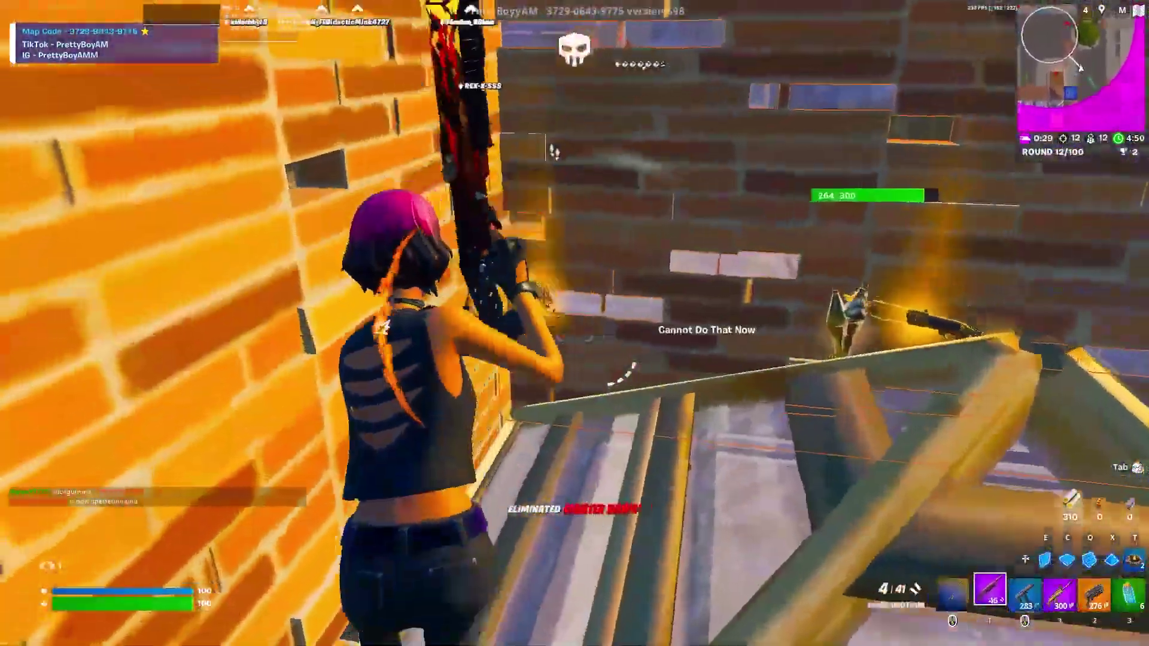
Swap between shotgun and rifle, pickaxe a wall, edit it, then re-equip a weapon.
key(f)
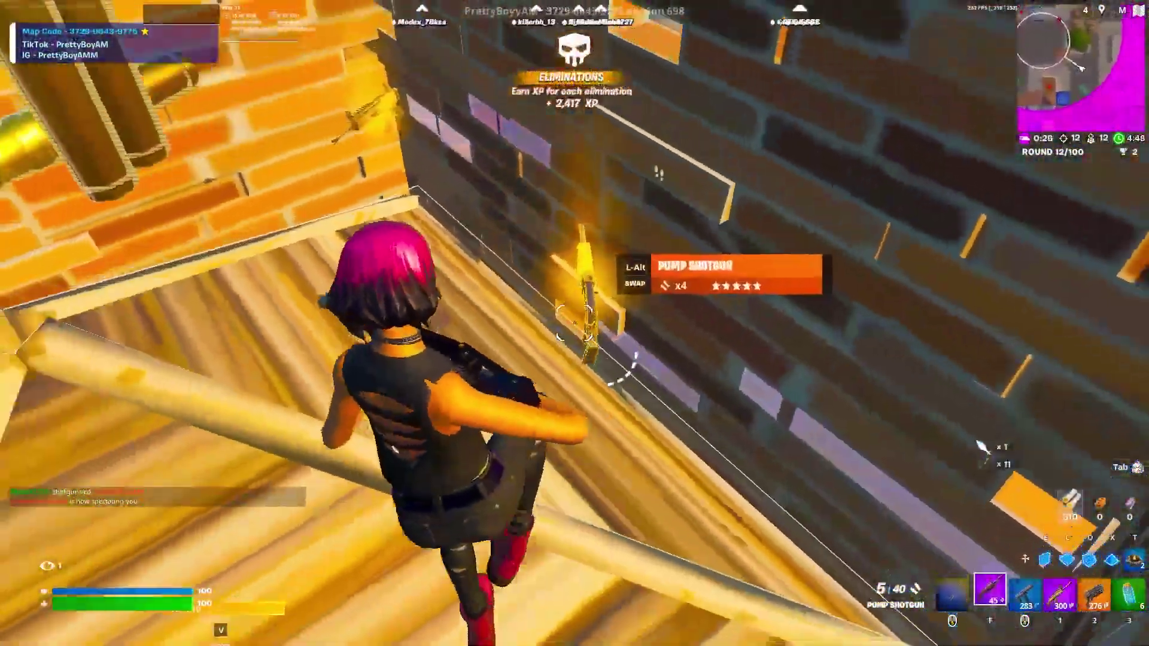
key(1)
key(alt)
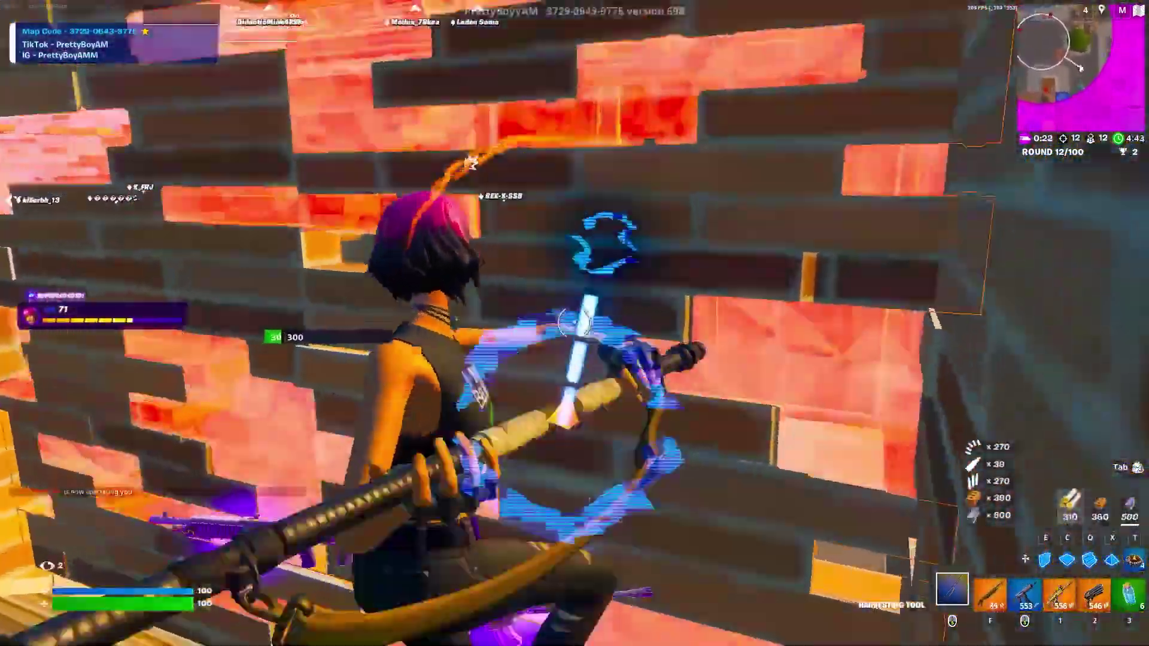
click(574, 323)
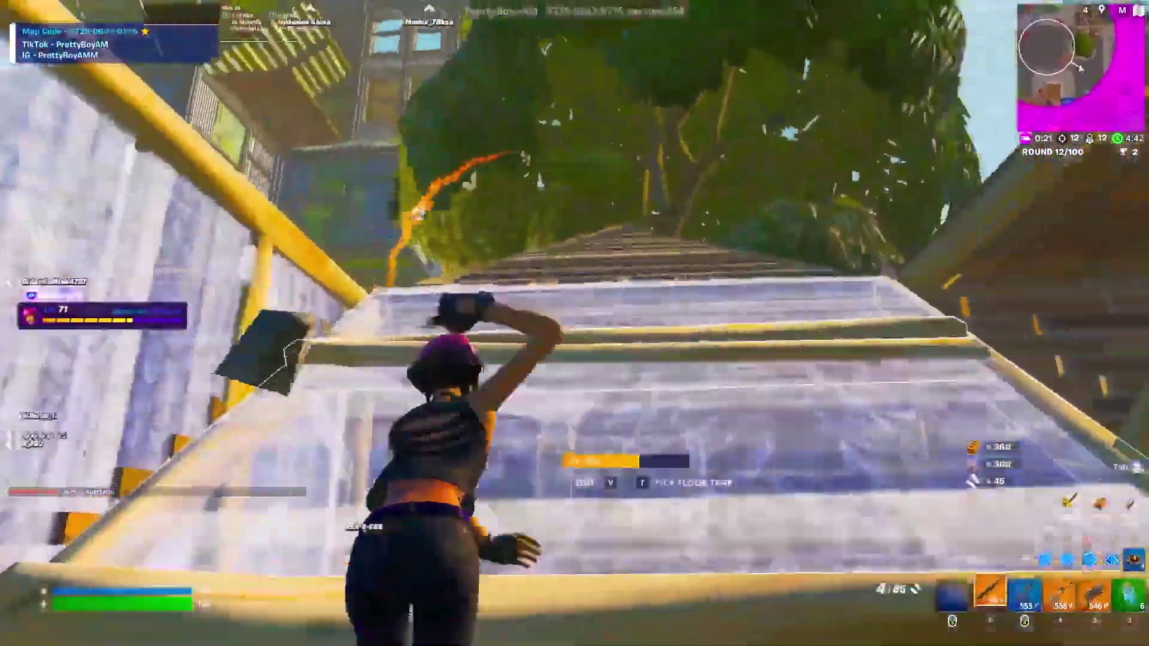
key(v)
key(v)
key(3)
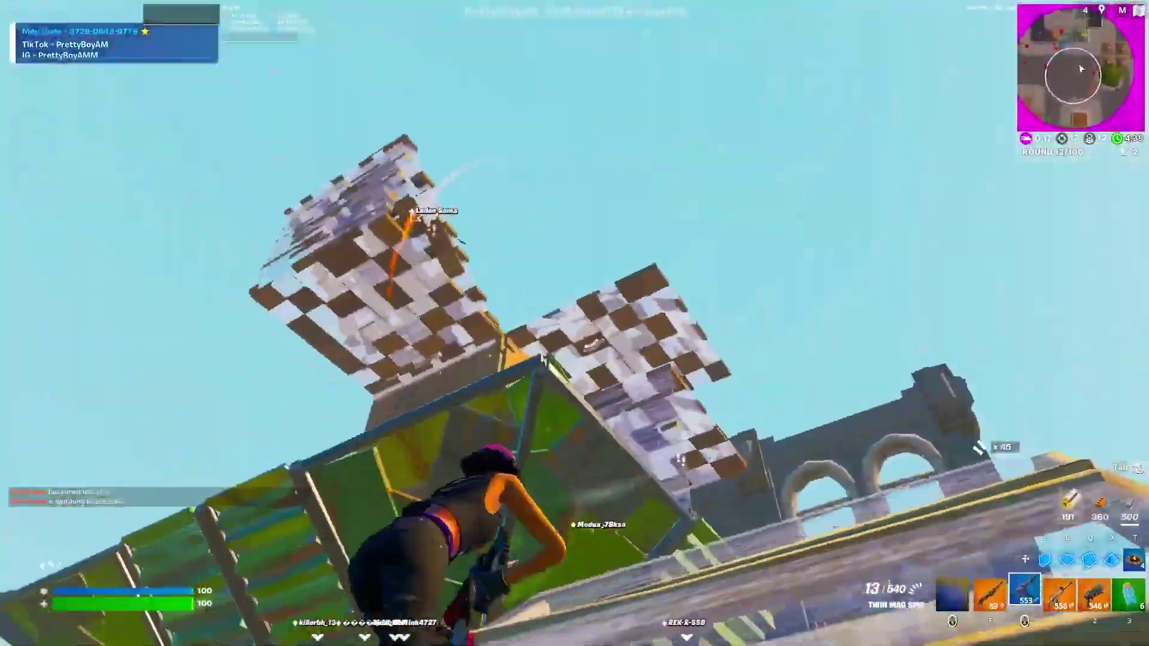